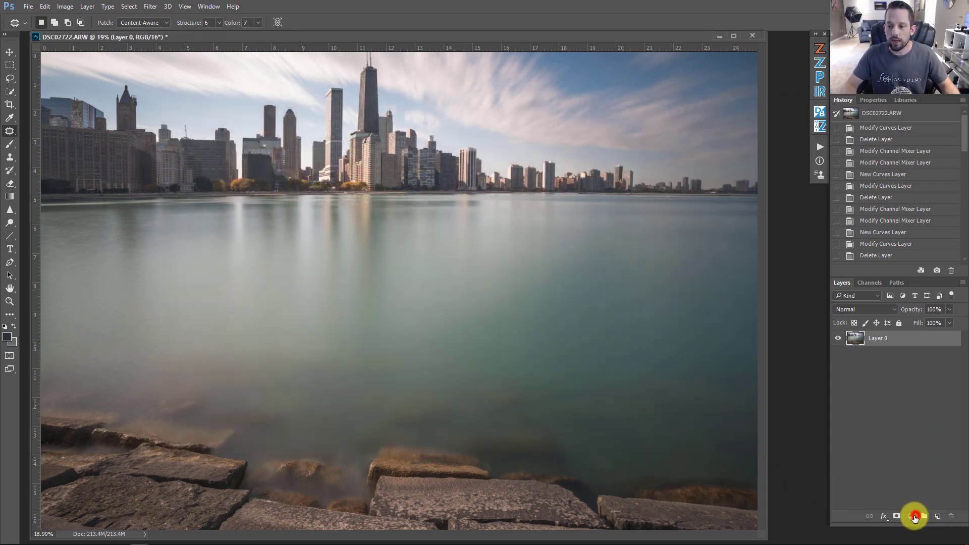
# Add a Gradient Fill layer above the photo and set its gradient style to Radial
pyautogui.click(910, 515)
pyautogui.click(896, 309)
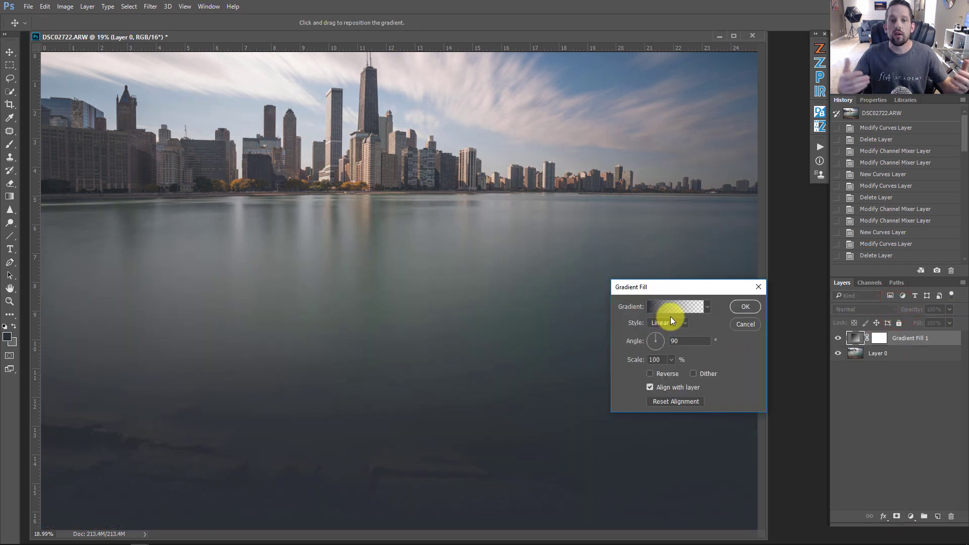
pyautogui.click(677, 326)
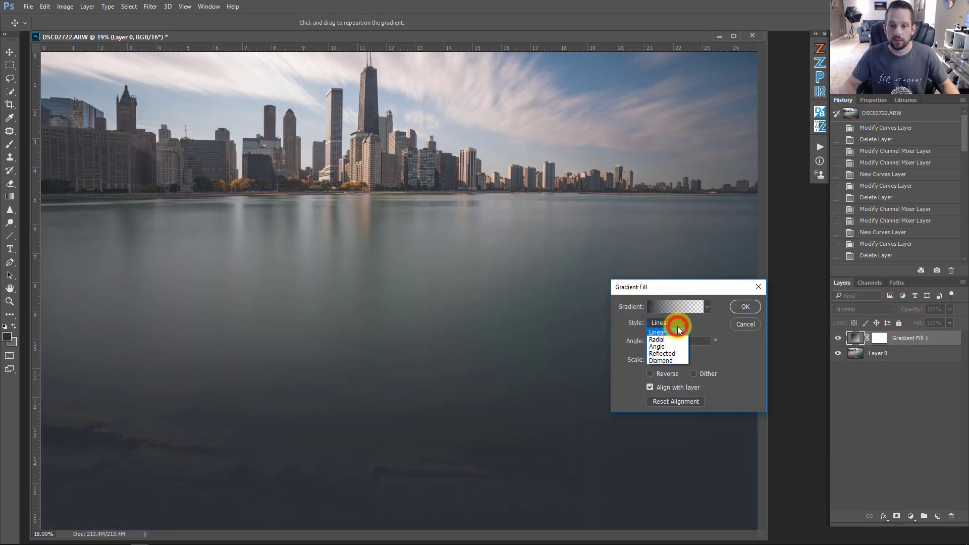
pyautogui.click(659, 339)
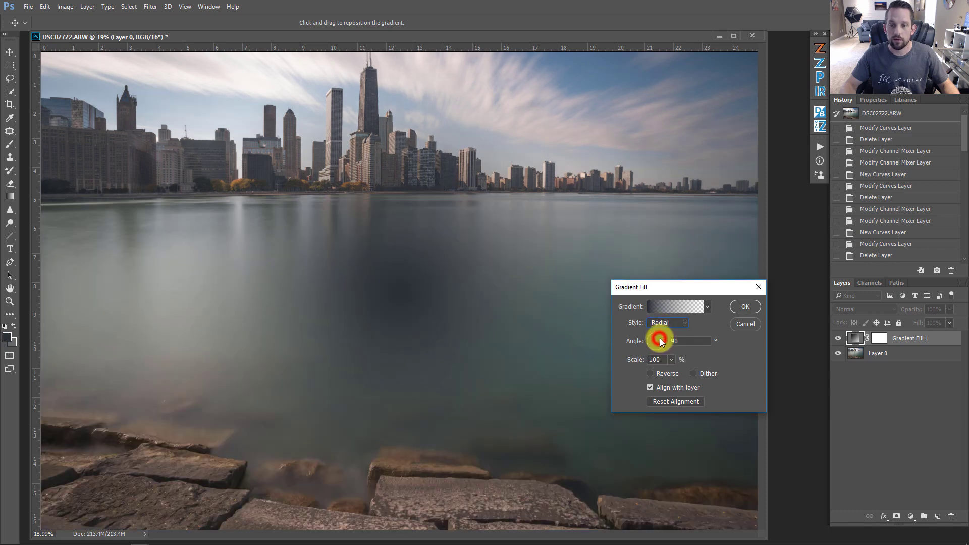
pyautogui.moveTo(420, 281); pyautogui.dragTo(338, 287)
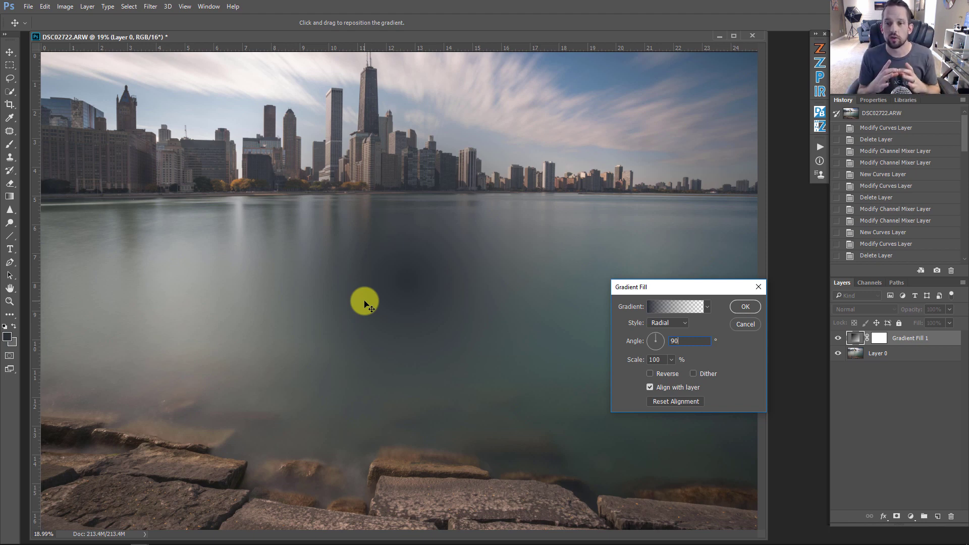
# Preview the Linear and Reflected gradient styles, and return the fill's style to Radial
pyautogui.click(673, 322)
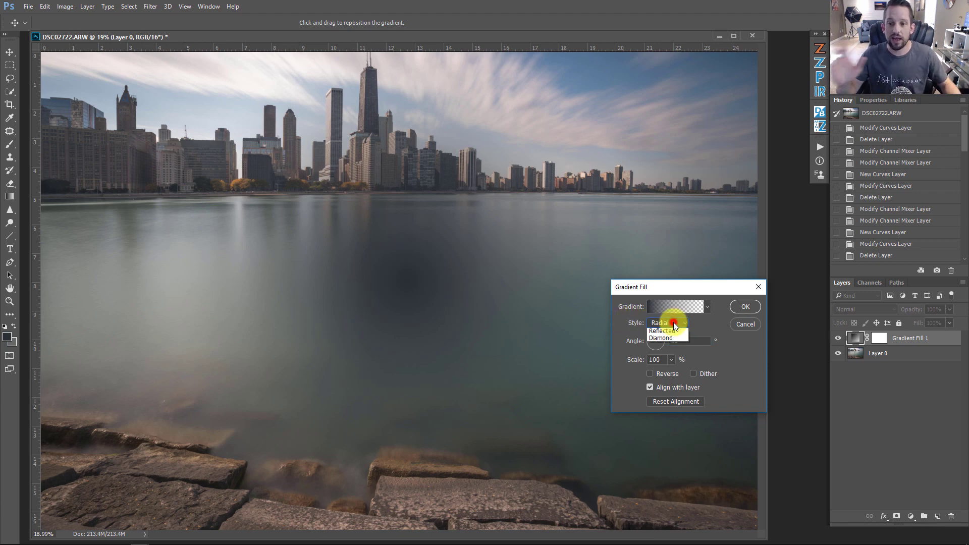
pyautogui.click(670, 331)
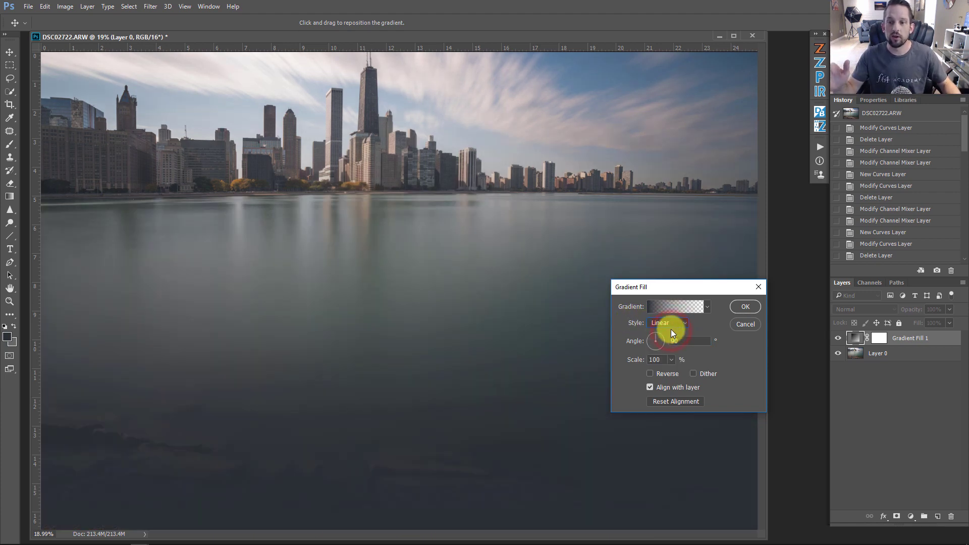
pyautogui.click(671, 327)
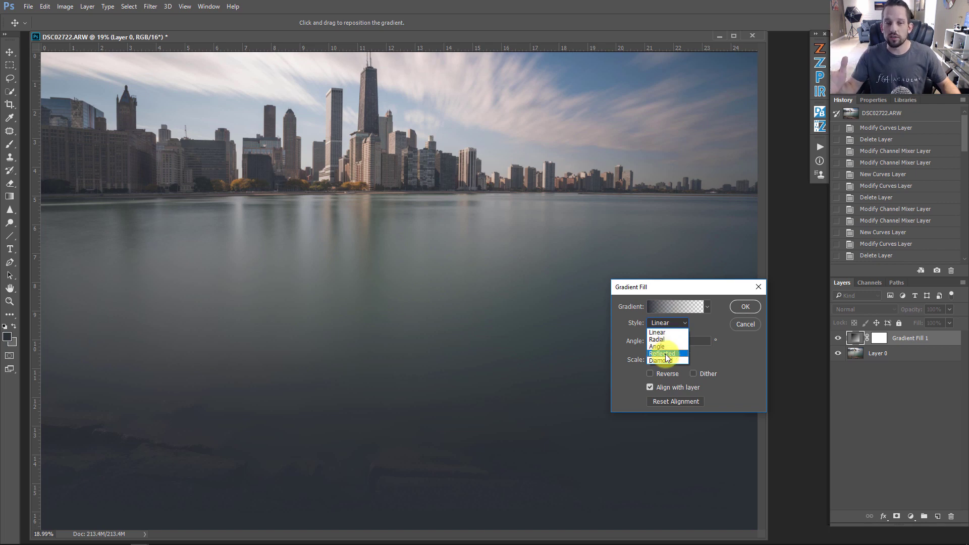
pyautogui.click(666, 354)
pyautogui.click(662, 325)
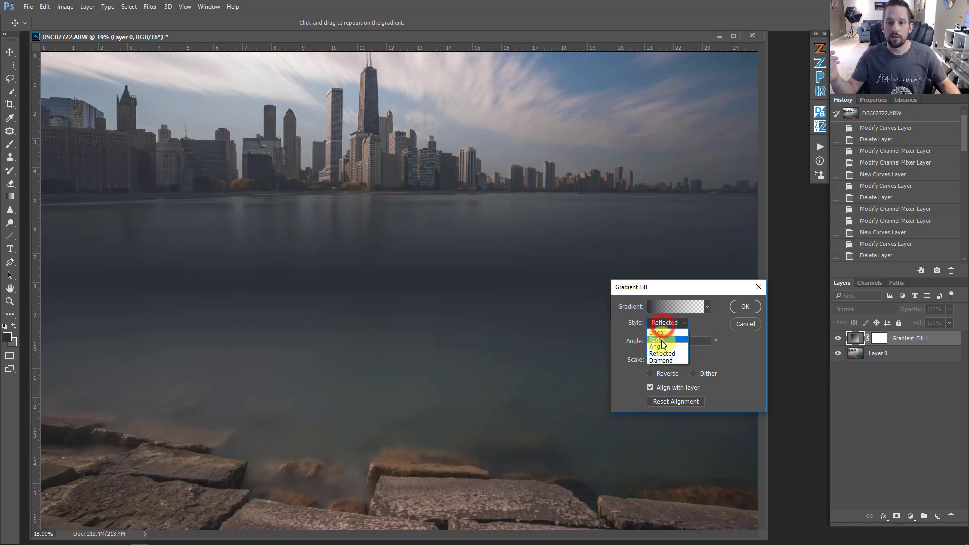
pyautogui.click(661, 340)
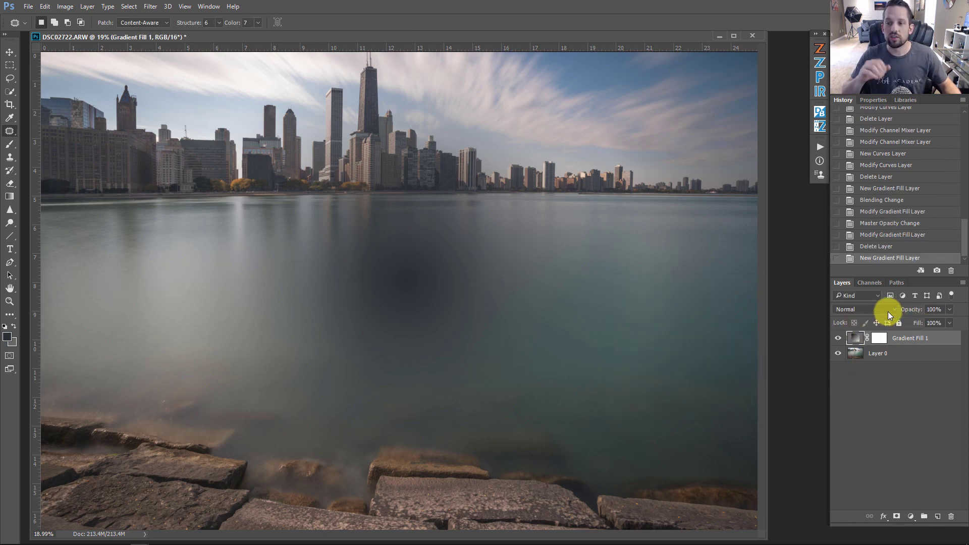
# Set the gradient fill layer's blend mode to Soft Light, keeping its opacity at 100%, and clear the stray patch selection
pyautogui.click(859, 314)
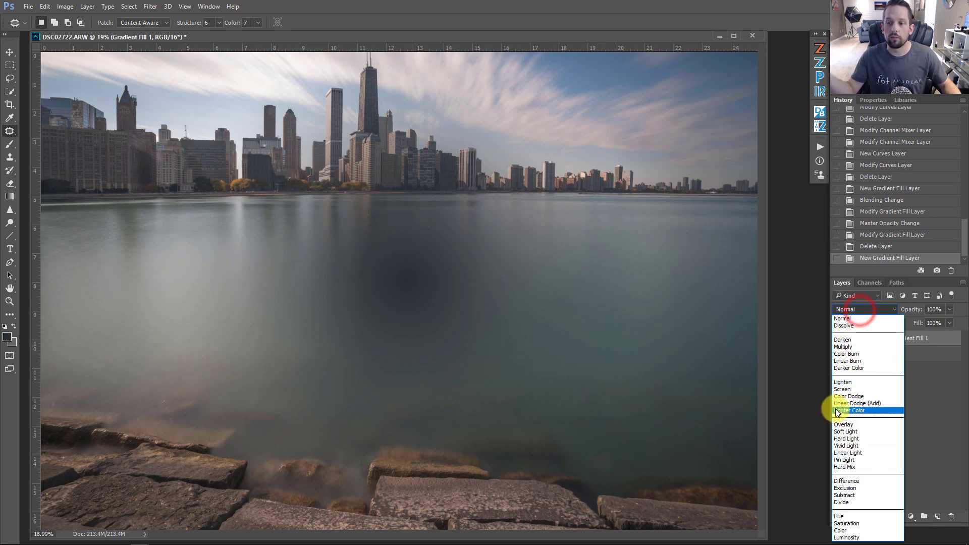
pyautogui.click(834, 430)
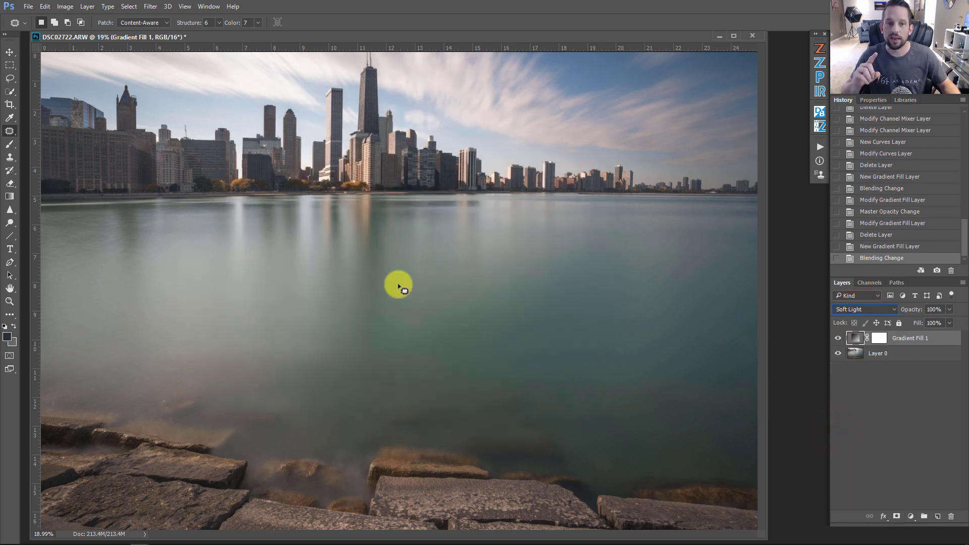
pyautogui.moveTo(398, 281)
pyautogui.mouseDown()
pyautogui.moveTo(422, 244)
pyautogui.moveTo(455, 236)
pyautogui.mouseUp()
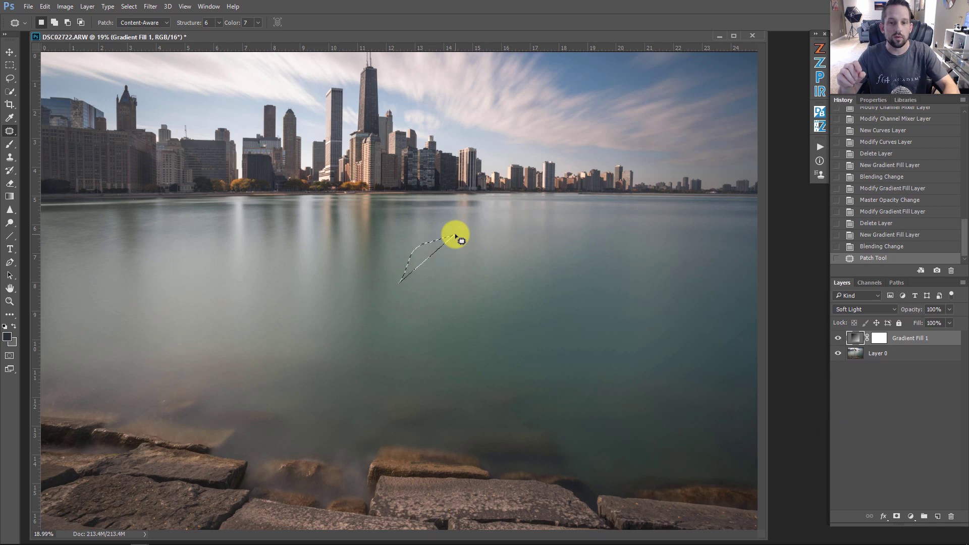
pyautogui.hotkey('ctrl', 'd')
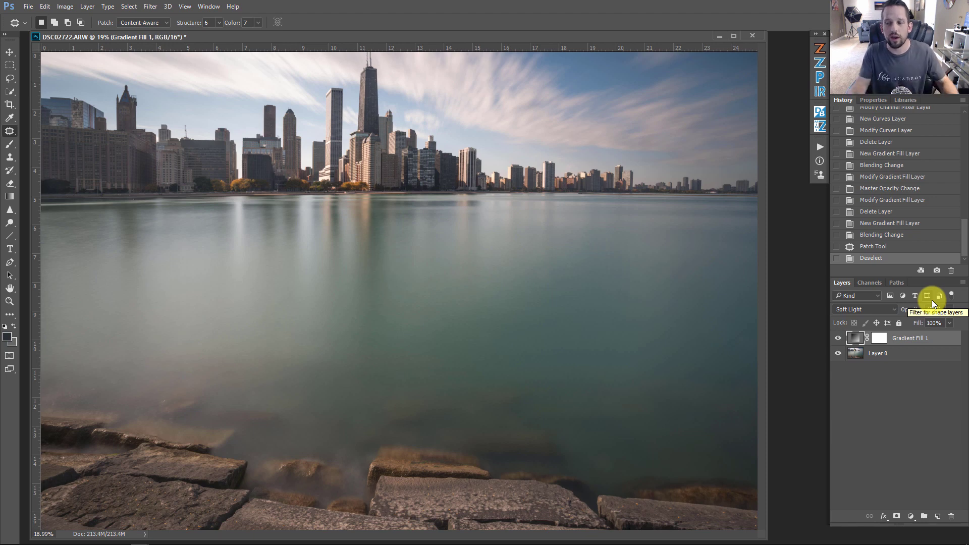
pyautogui.click(948, 309)
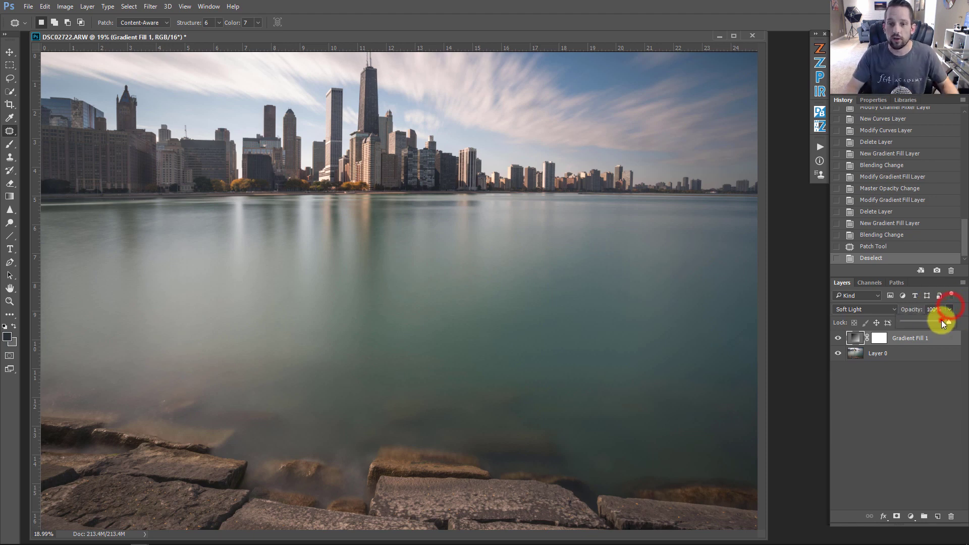
pyautogui.moveTo(937, 322); pyautogui.dragTo(950, 322)
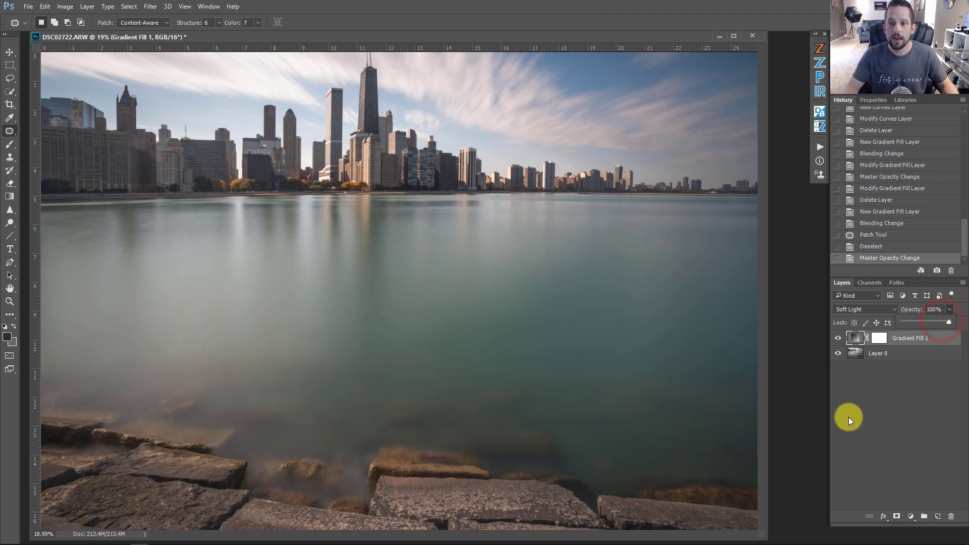
# Change the fill layer's gradient to the Daguerreotype preset
pyautogui.doubleClick(854, 339)
pyautogui.click(659, 307)
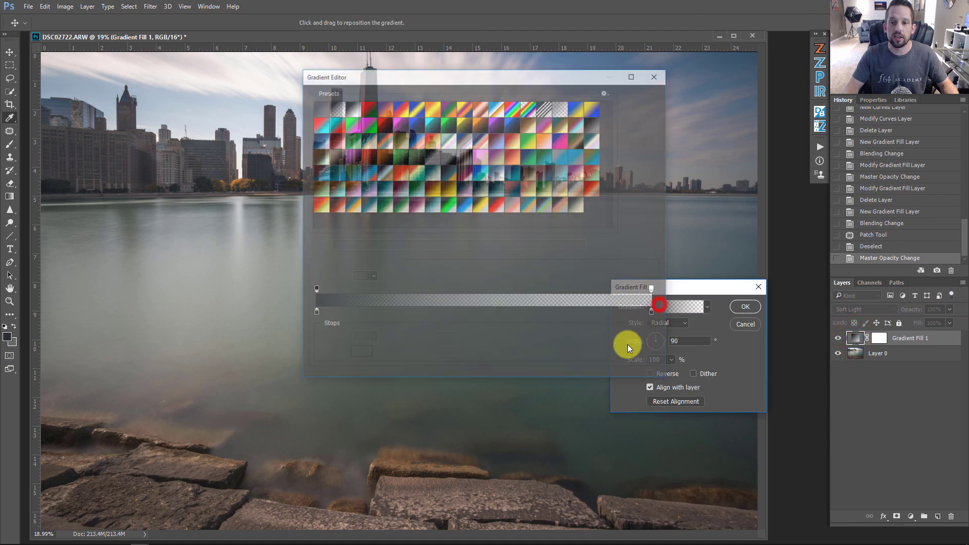
pyautogui.click(573, 206)
pyautogui.click(572, 199)
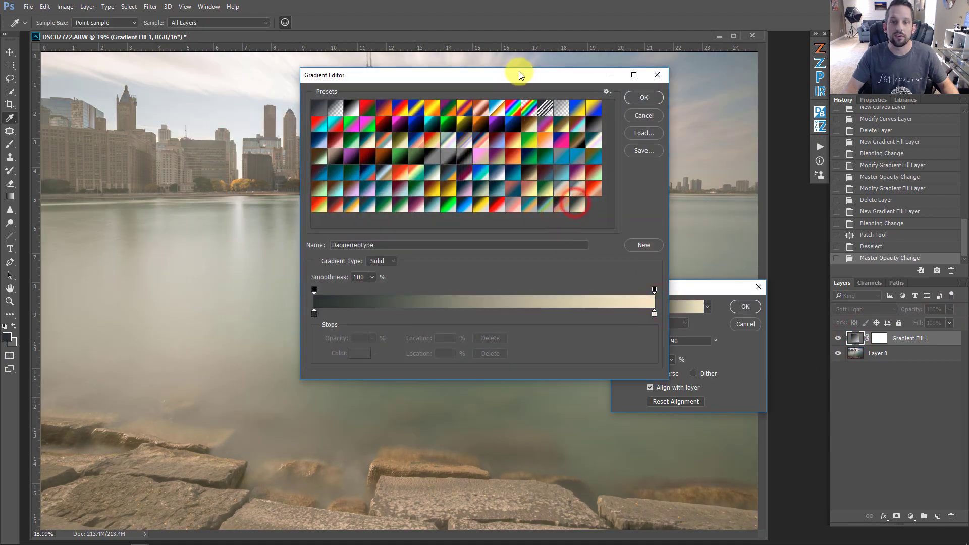
pyautogui.moveTo(519, 73); pyautogui.dragTo(767, 87)
pyautogui.click(880, 112)
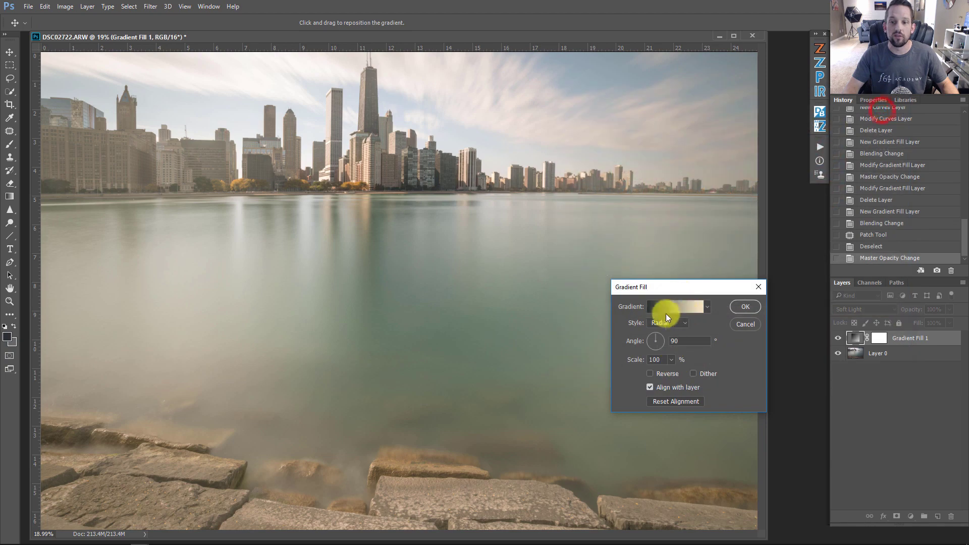
# Preview the radial gradient reversed, restore its unreversed direction, and accept the gradient fill settings
pyautogui.click(666, 377)
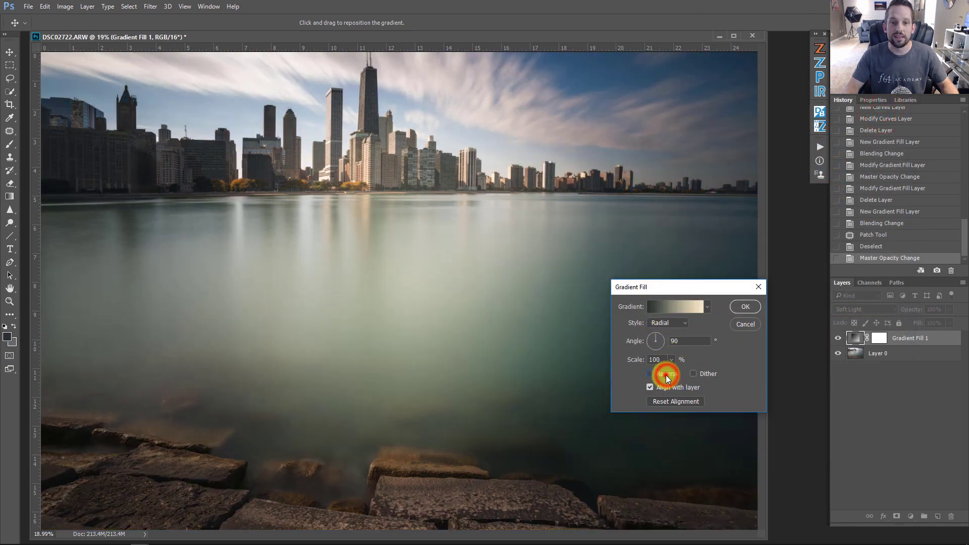
pyautogui.click(666, 378)
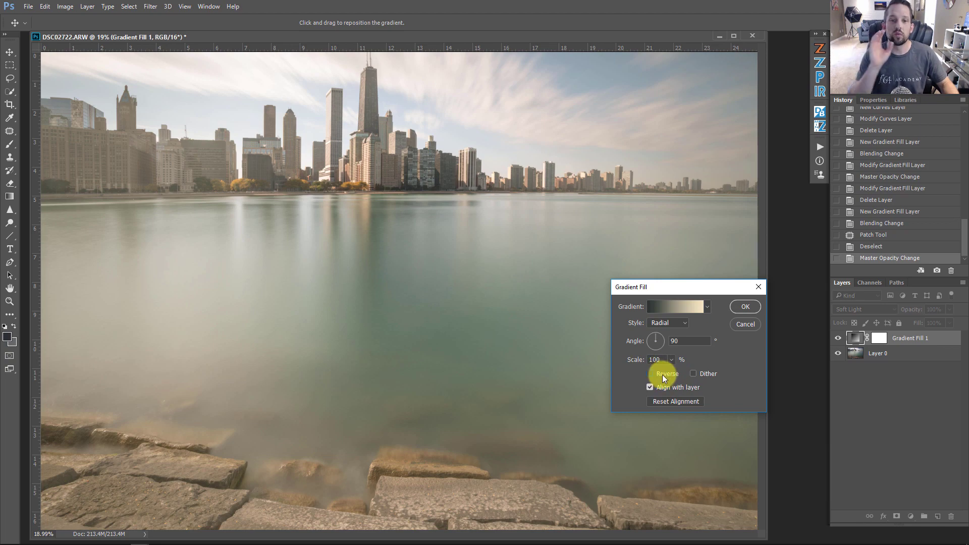
pyautogui.click(665, 375)
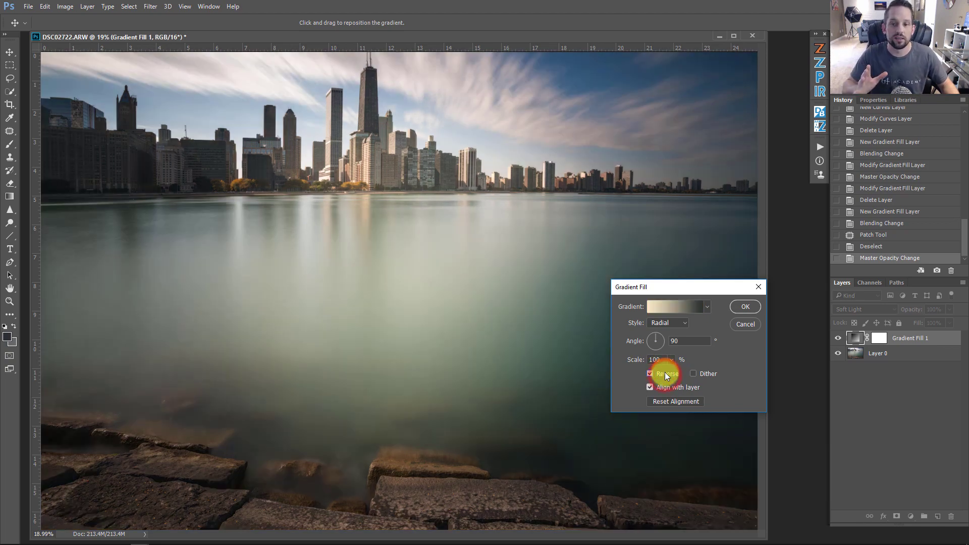
pyautogui.click(664, 372)
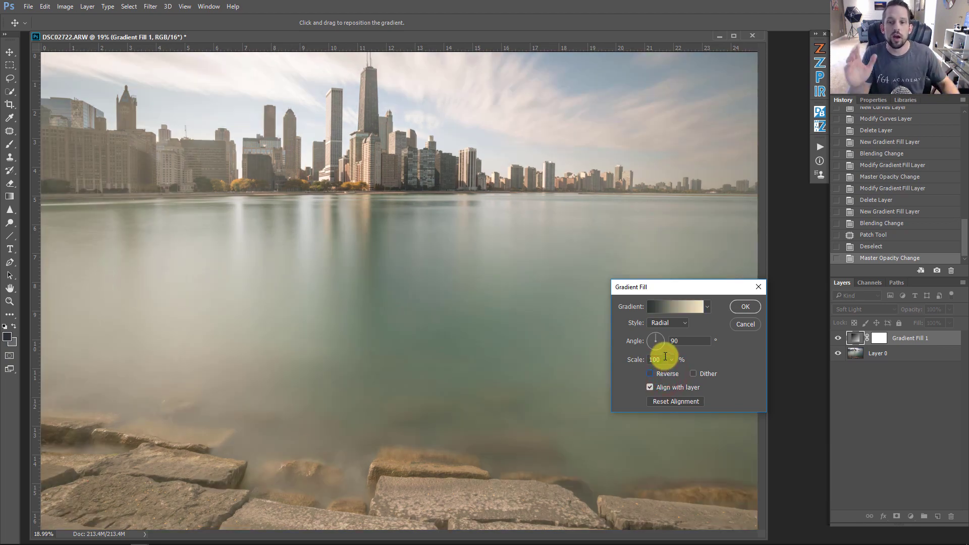
pyautogui.moveTo(477, 293); pyautogui.dragTo(445, 271)
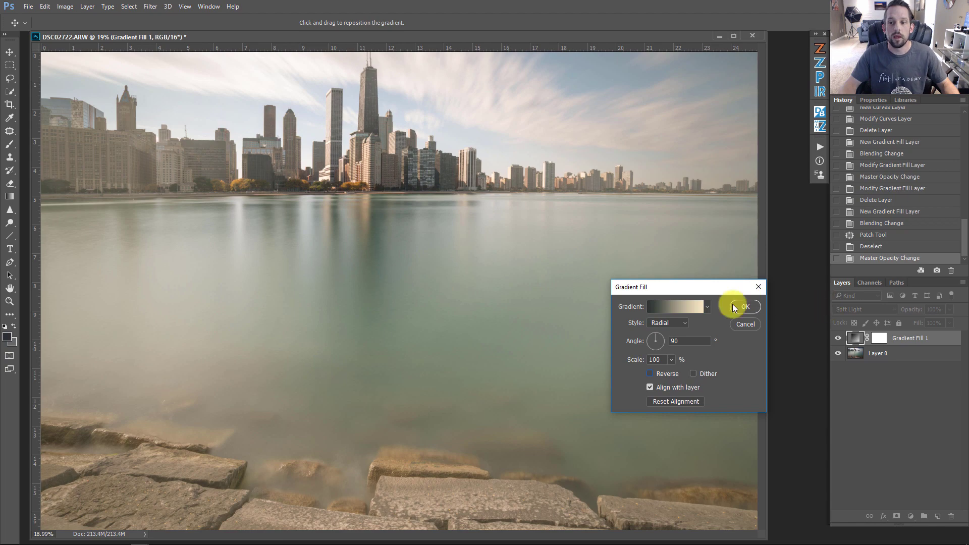
pyautogui.click(745, 307)
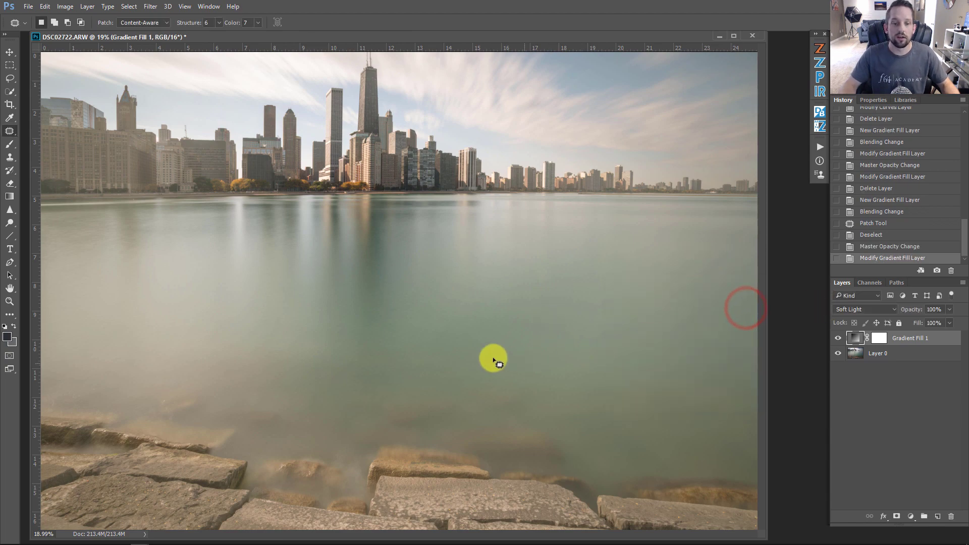
# Bring up the Radial Gradients comparison chart, review the Photoshop column, and minimize the chart document
pyautogui.moveTo(148, 539)
pyautogui.click(147, 457)
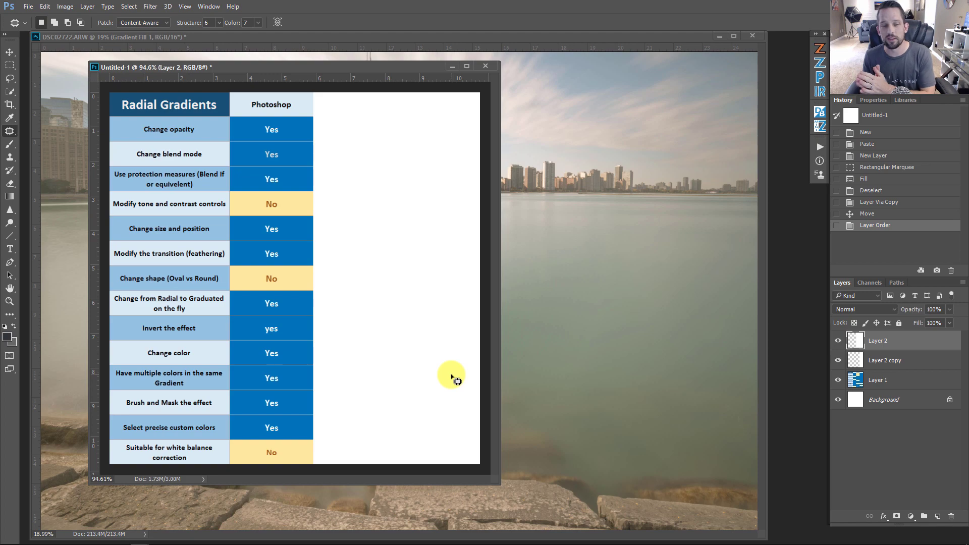
pyautogui.click(452, 67)
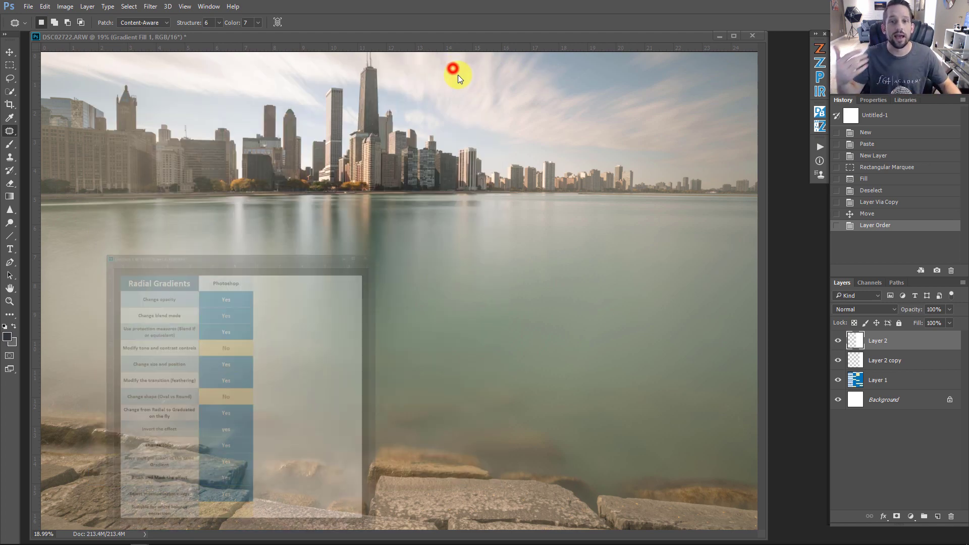
# Hide the gradient fill layer and duplicate the photo layer, Layer 0
pyautogui.click(865, 361)
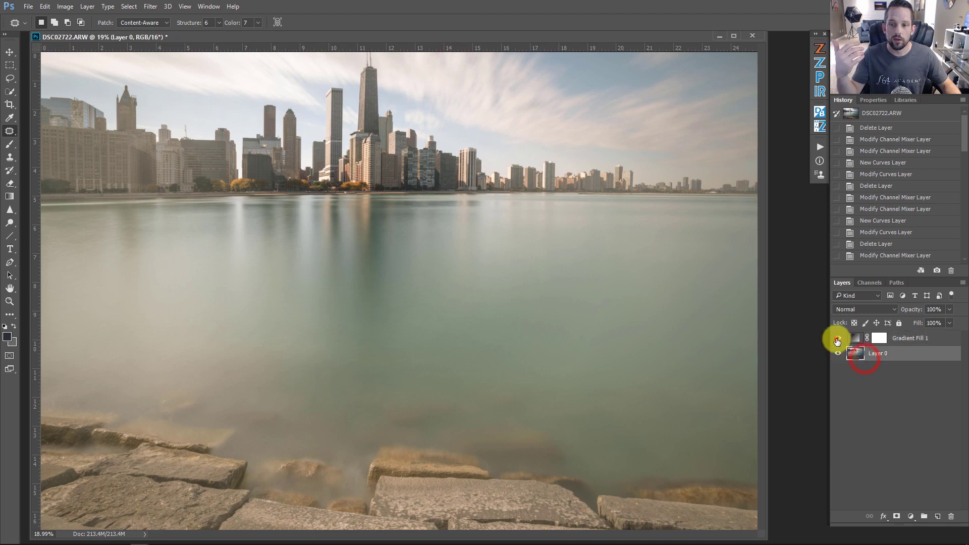
pyautogui.click(838, 338)
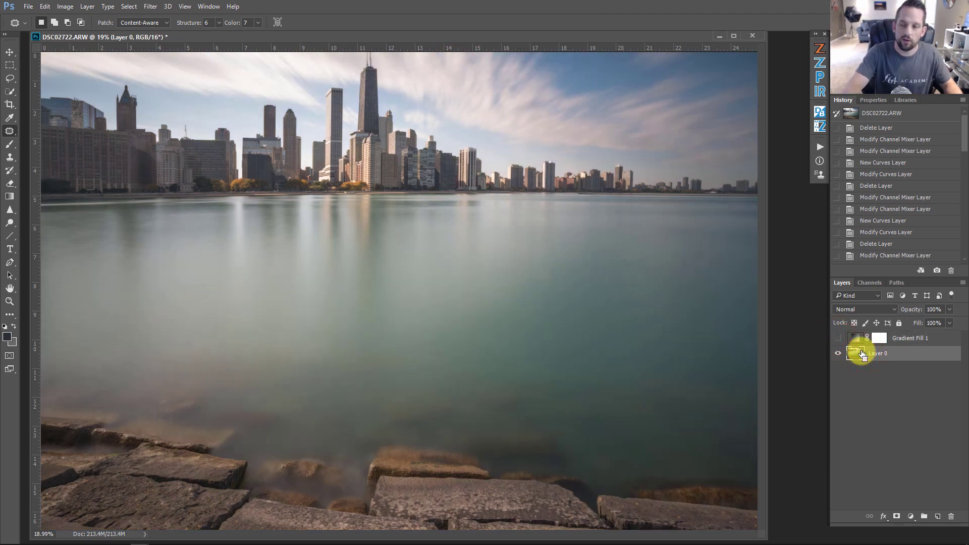
pyautogui.hotkey('ctrl', 'j')
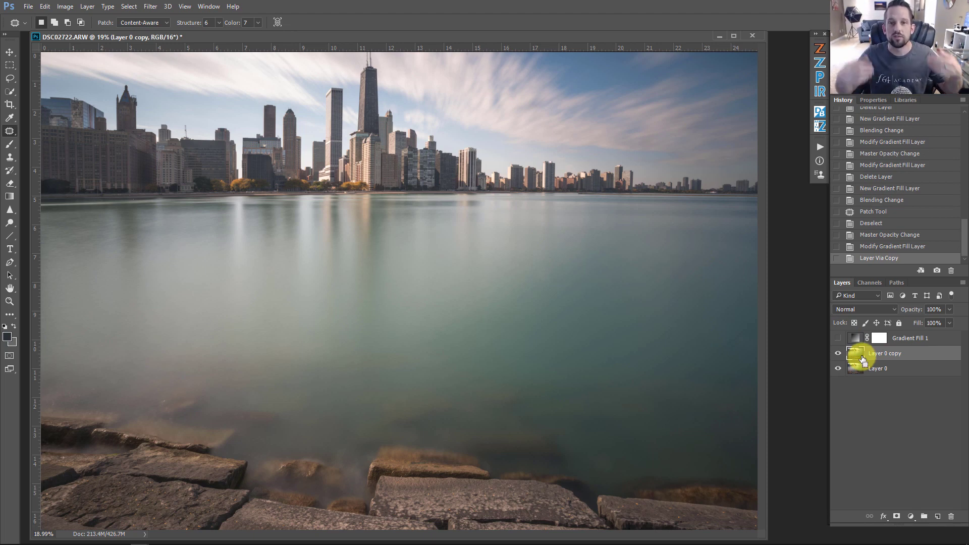
# Open the duplicate layer in the Camera Raw Filter, draw a circular Radial Filter, and centre it at the waterline below the skyline
pyautogui.hotkey('ctrl', 'shift', 'a')
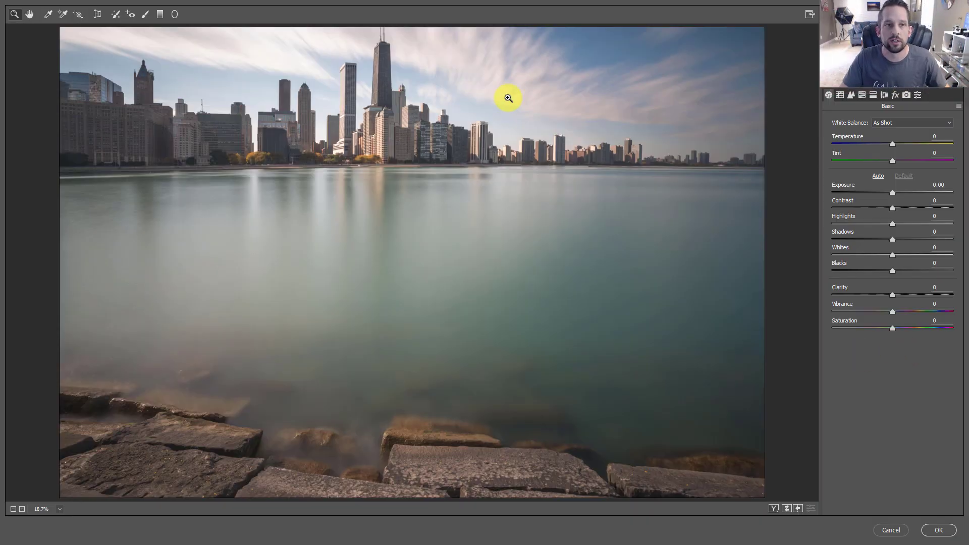
pyautogui.press('j')
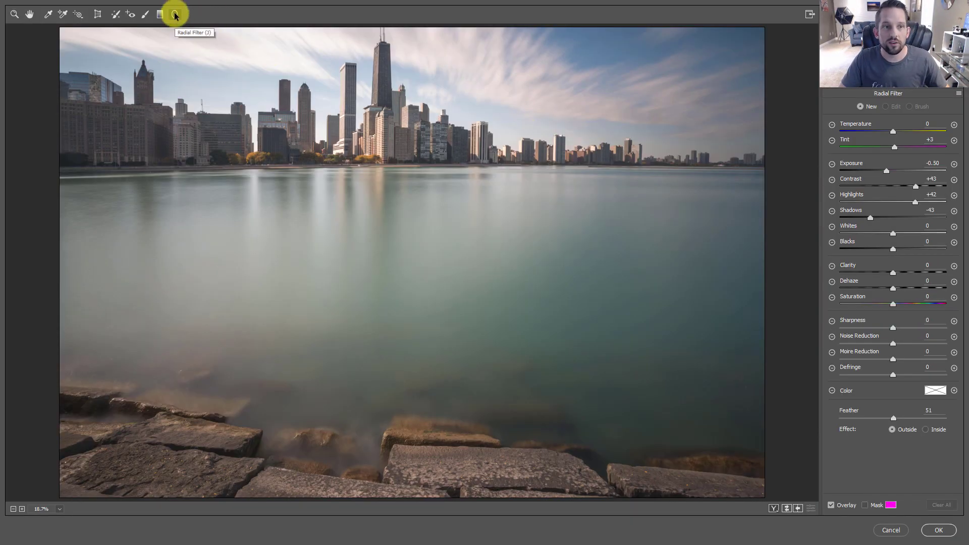
pyautogui.moveTo(333, 108); pyautogui.dragTo(441, 186)
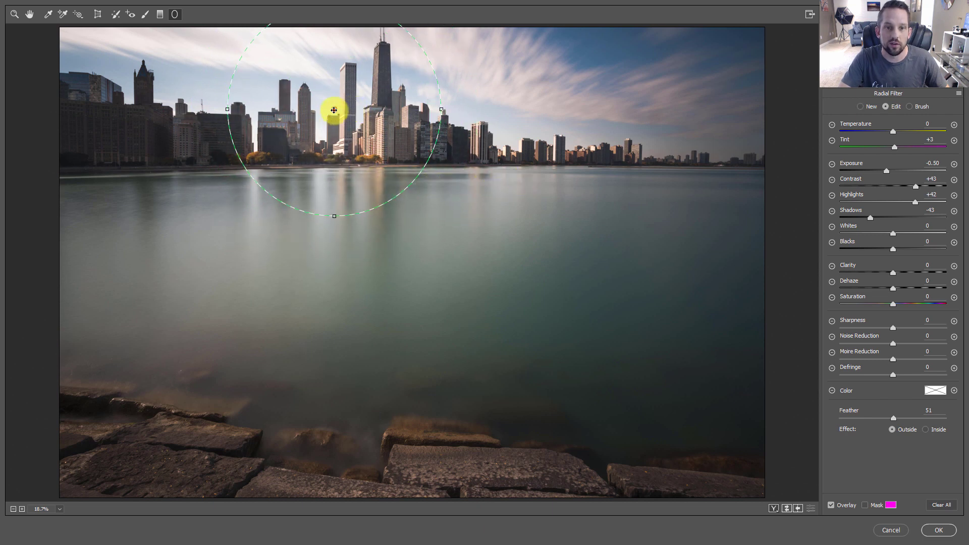
pyautogui.moveTo(334, 110); pyautogui.dragTo(414, 176)
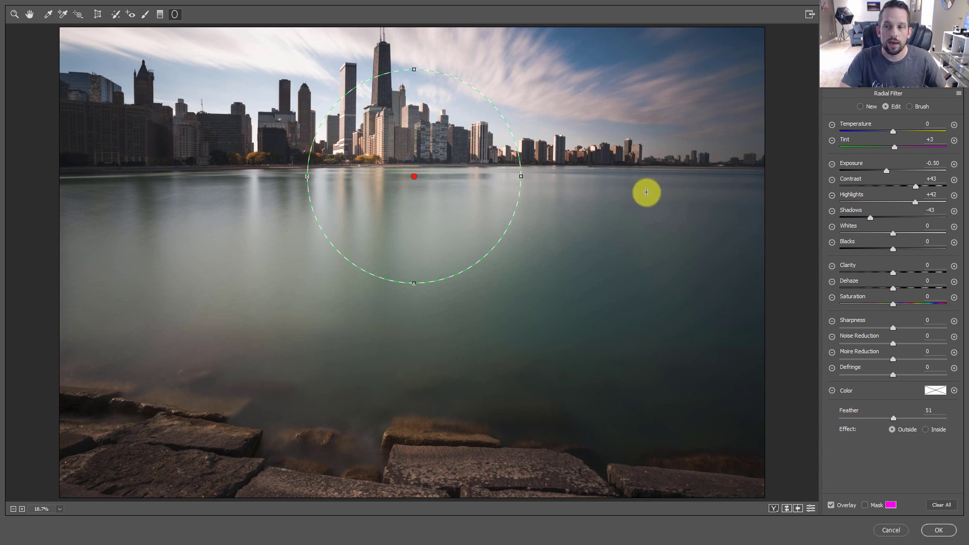
# Reset the new-filter settings to only -0.50 exposure, and set the existing waterline radial filter's temperature to +11
pyautogui.click(832, 165)
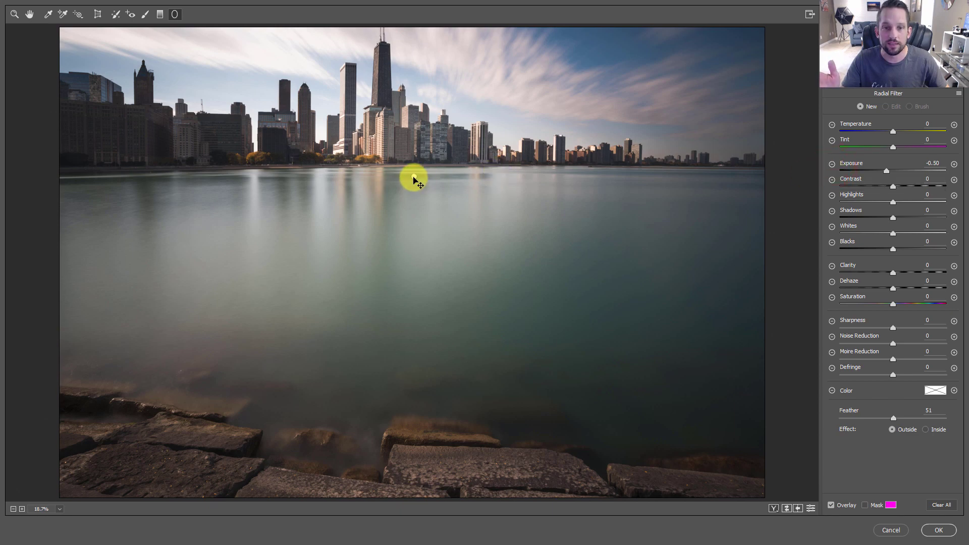
pyautogui.click(414, 176)
pyautogui.moveTo(893, 131)
pyautogui.mouseDown()
pyautogui.moveTo(917, 130)
pyautogui.moveTo(899, 135)
pyautogui.mouseUp()
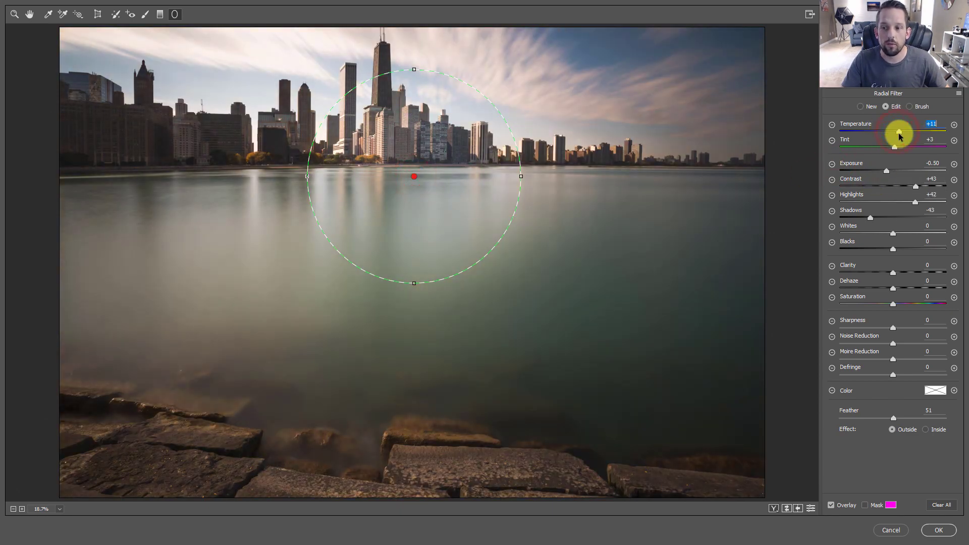
# Preview the radial filter's Inside effect, move the circle lower over the water, and return it to Outside with Feather 34
pyautogui.click(929, 429)
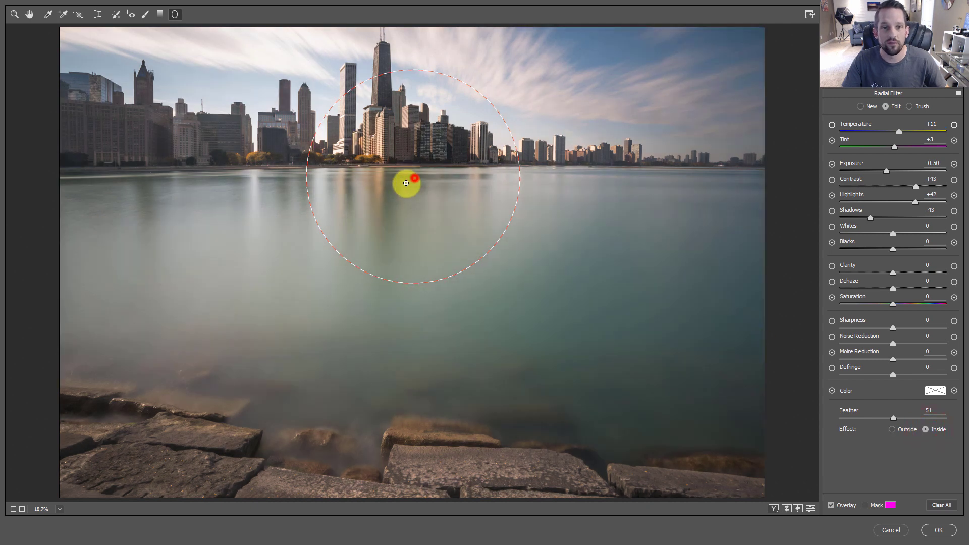
pyautogui.moveTo(406, 183); pyautogui.dragTo(431, 203)
pyautogui.click(907, 429)
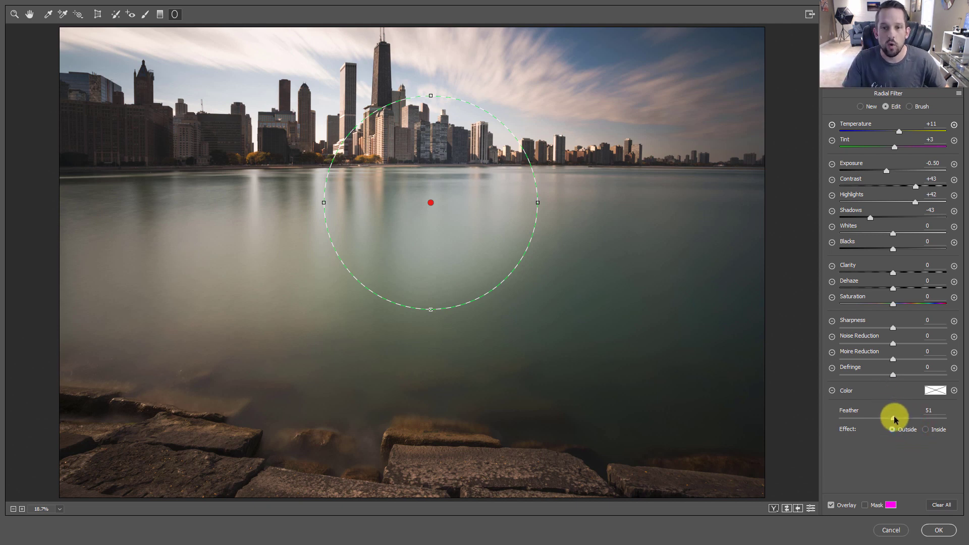
pyautogui.moveTo(894, 417)
pyautogui.mouseDown()
pyautogui.moveTo(861, 418)
pyautogui.moveTo(918, 409)
pyautogui.moveTo(891, 413)
pyautogui.mouseUp()
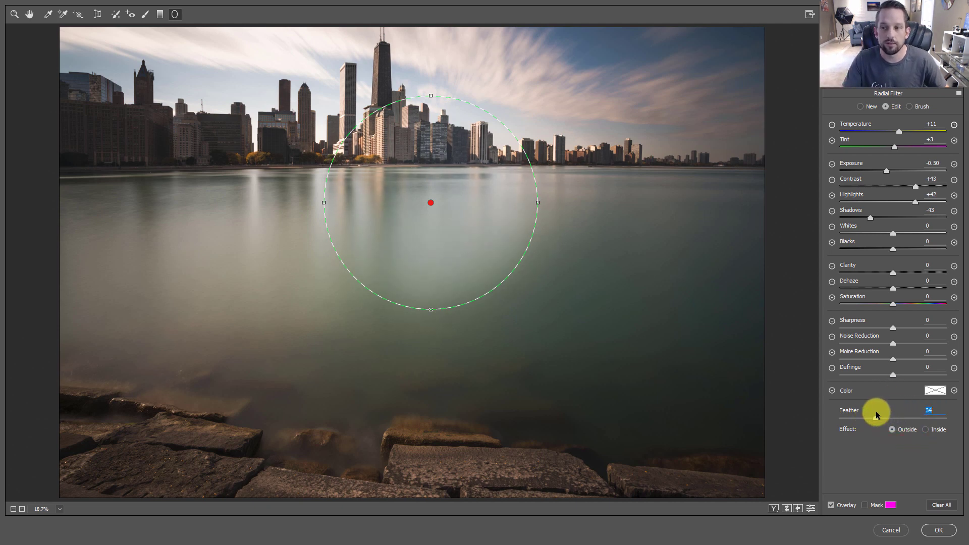
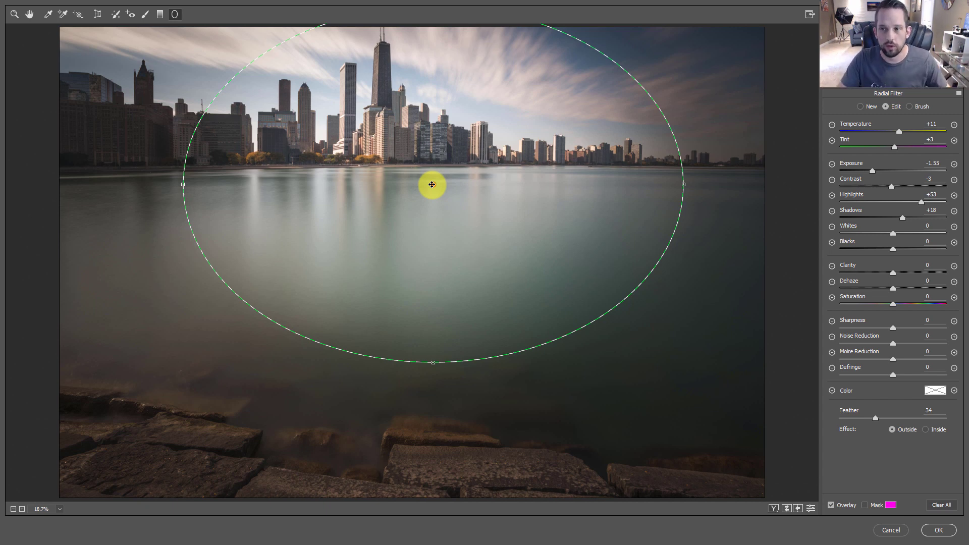
# Set the radial filter's exposure to -0.45, temperature to +18 and tint to +32, and shift the ellipse slightly lower
pyautogui.moveTo(873, 170)
pyautogui.mouseDown()
pyautogui.moveTo(884, 181)
pyautogui.moveTo(854, 168)
pyautogui.moveTo(930, 173)
pyautogui.moveTo(877, 174)
pyautogui.moveTo(885, 172)
pyautogui.mouseUp()
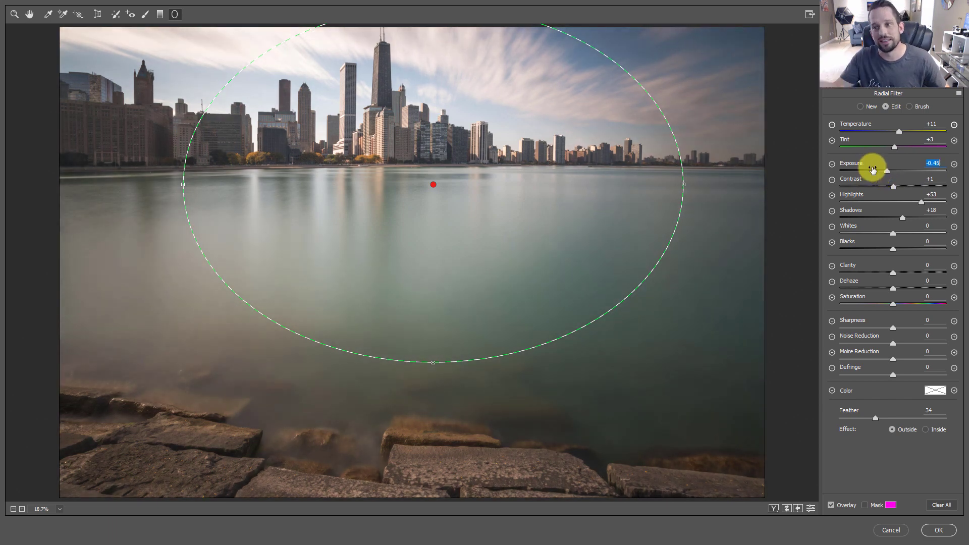
pyautogui.moveTo(899, 132); pyautogui.dragTo(910, 150)
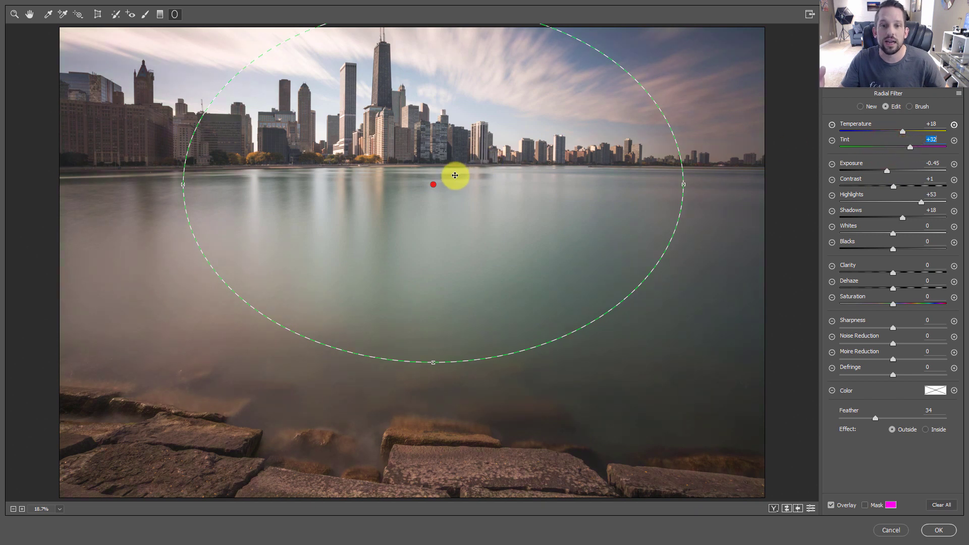
pyautogui.moveTo(435, 188); pyautogui.dragTo(432, 206)
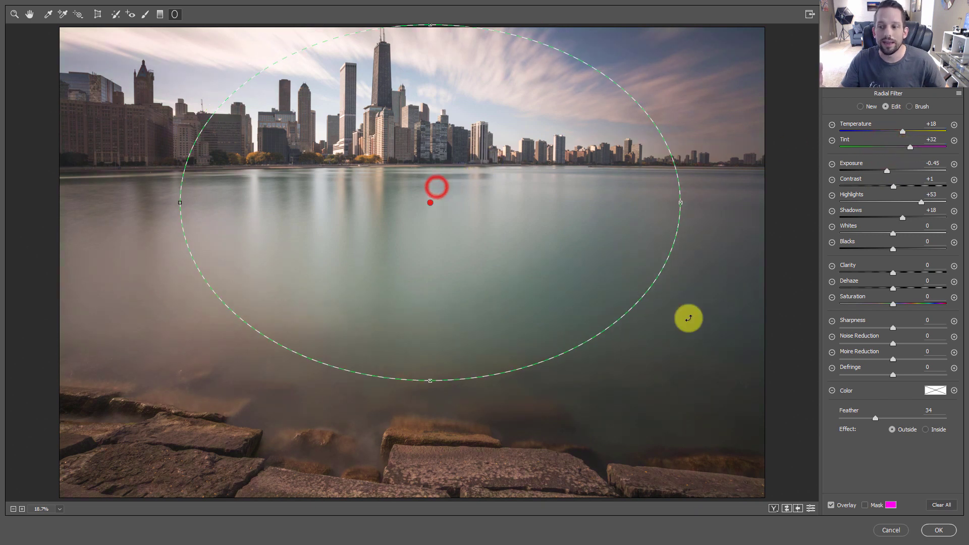
# Try the Inside effect and a saturation of +17 on the radial filter, restoring the Outside effect and zero saturation
pyautogui.click(938, 429)
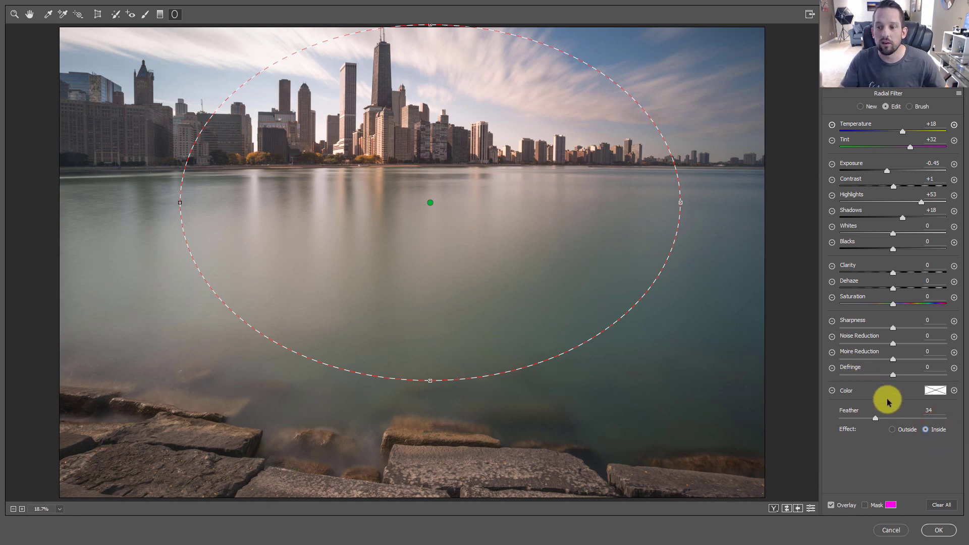
pyautogui.click(907, 432)
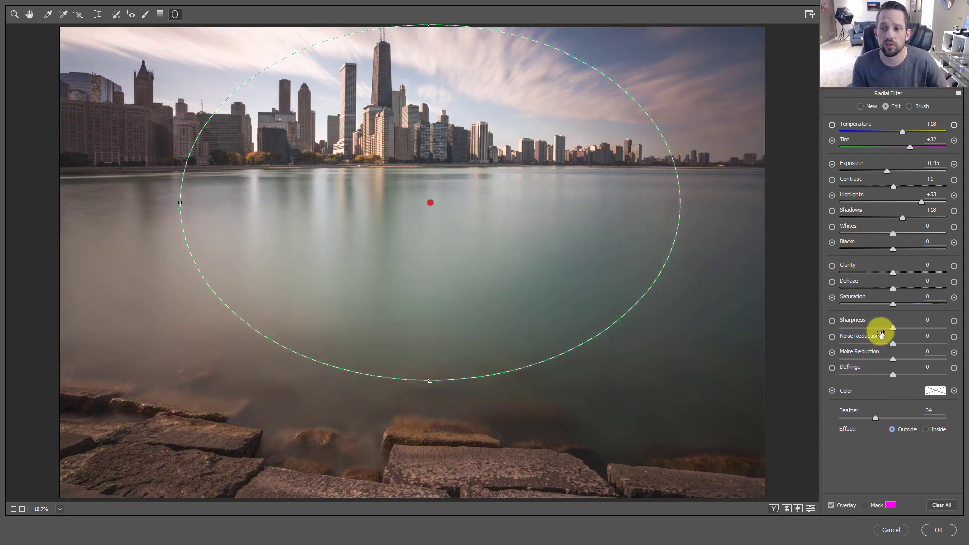
pyautogui.moveTo(895, 341)
pyautogui.mouseDown()
pyautogui.moveTo(931, 340)
pyautogui.moveTo(878, 346)
pyautogui.moveTo(910, 346)
pyautogui.moveTo(895, 354)
pyautogui.moveTo(896, 346)
pyautogui.mouseUp()
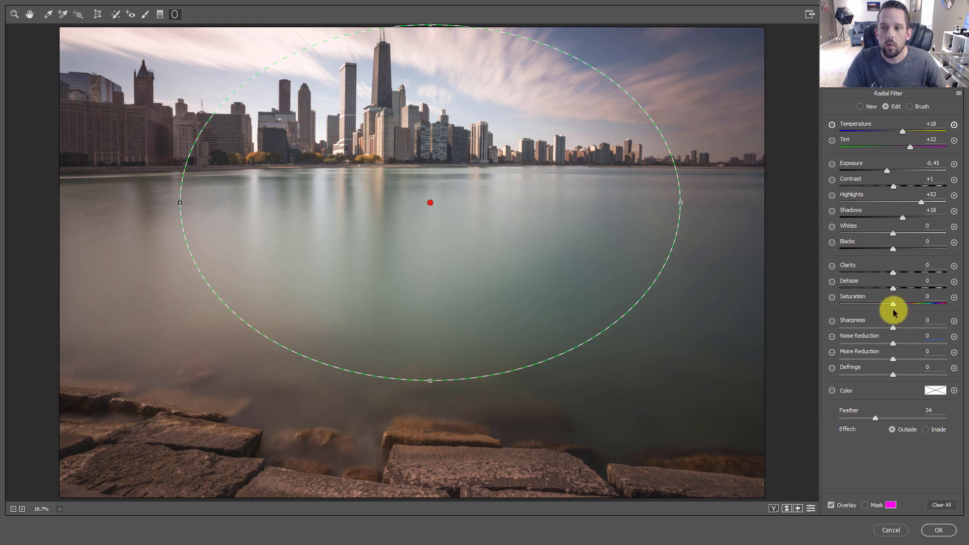
pyautogui.moveTo(892, 303)
pyautogui.mouseDown()
pyautogui.moveTo(929, 303)
pyautogui.moveTo(778, 303)
pyautogui.moveTo(900, 305)
pyautogui.mouseUp()
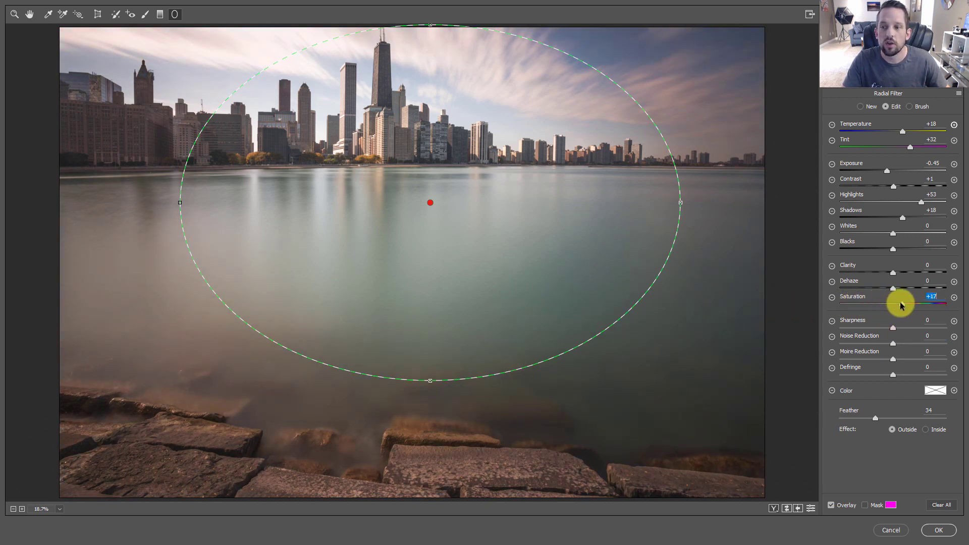
pyautogui.doubleClick(898, 304)
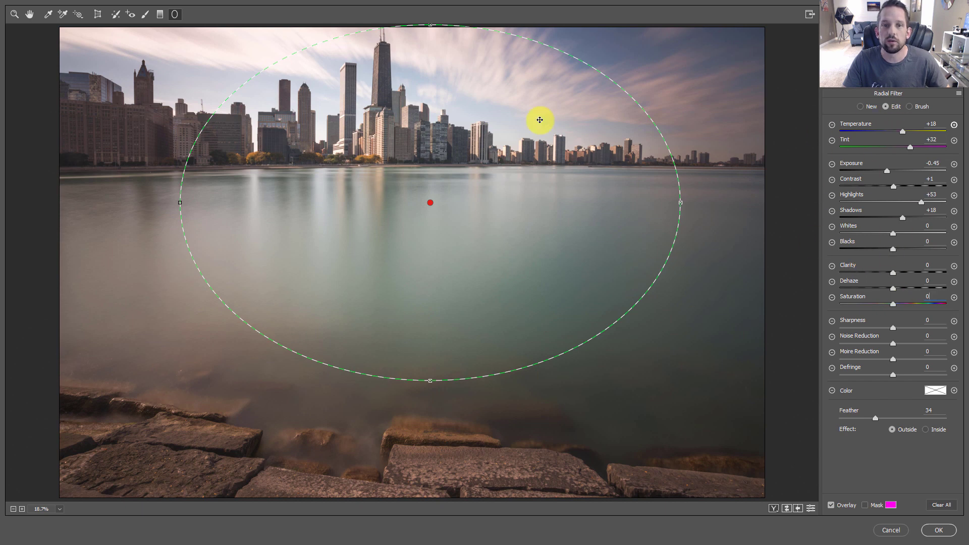
# Reposition the radial filter lower over the water and set its temperature to +53 and tint to +13
pyautogui.moveTo(430, 202); pyautogui.dragTo(435, 238)
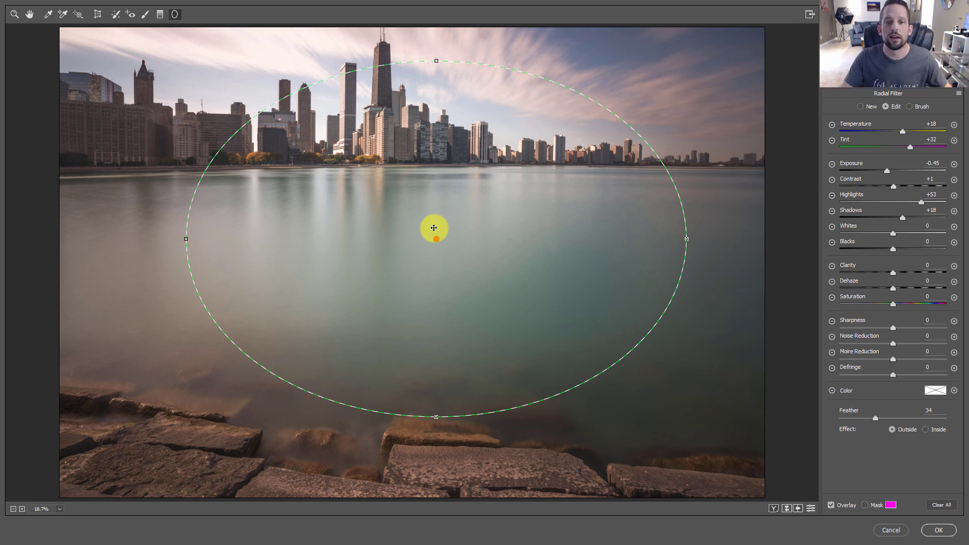
pyautogui.moveTo(435, 238)
pyautogui.mouseDown()
pyautogui.moveTo(456, 156)
pyautogui.moveTo(475, 240)
pyautogui.moveTo(424, 229)
pyautogui.mouseUp()
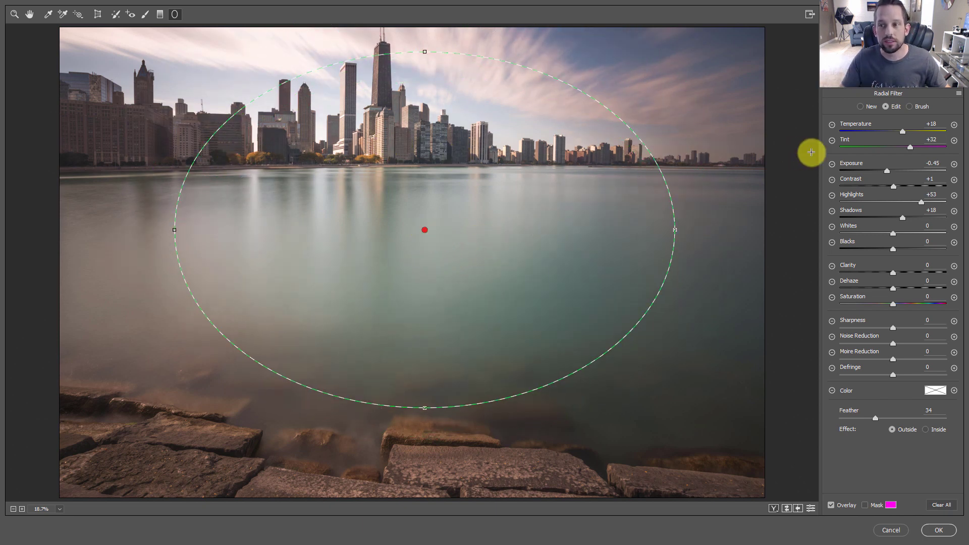
pyautogui.moveTo(903, 132)
pyautogui.mouseDown()
pyautogui.moveTo(930, 130)
pyautogui.moveTo(873, 149)
pyautogui.moveTo(910, 145)
pyautogui.moveTo(875, 132)
pyautogui.moveTo(919, 131)
pyautogui.moveTo(900, 147)
pyautogui.mouseUp()
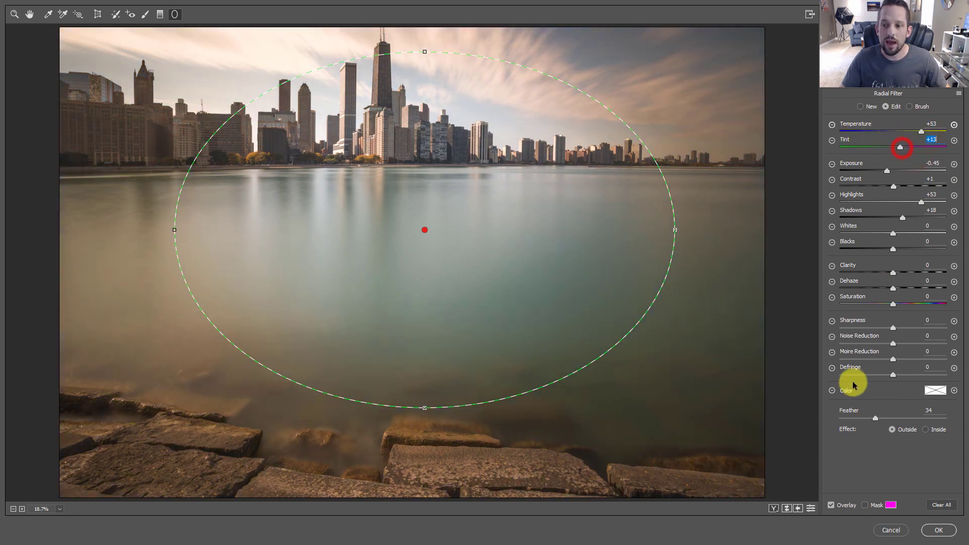
# Sample several colour overlays for the radial filter and apply a pale orange with hue 41 and saturation 25
pyautogui.click(933, 390)
pyautogui.moveTo(493, 190); pyautogui.dragTo(524, 176)
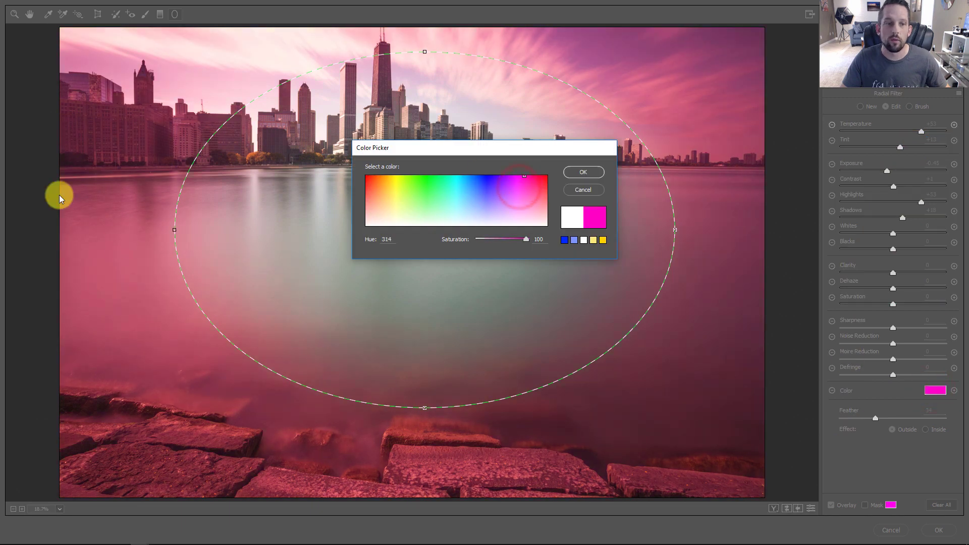
pyautogui.moveTo(525, 238); pyautogui.dragTo(490, 235)
pyautogui.click(446, 188)
pyautogui.moveTo(390, 177)
pyautogui.mouseDown()
pyautogui.moveTo(381, 173)
pyautogui.moveTo(393, 172)
pyautogui.mouseUp()
pyautogui.moveTo(525, 239); pyautogui.dragTo(505, 239)
pyautogui.moveTo(392, 201); pyautogui.dragTo(386, 212)
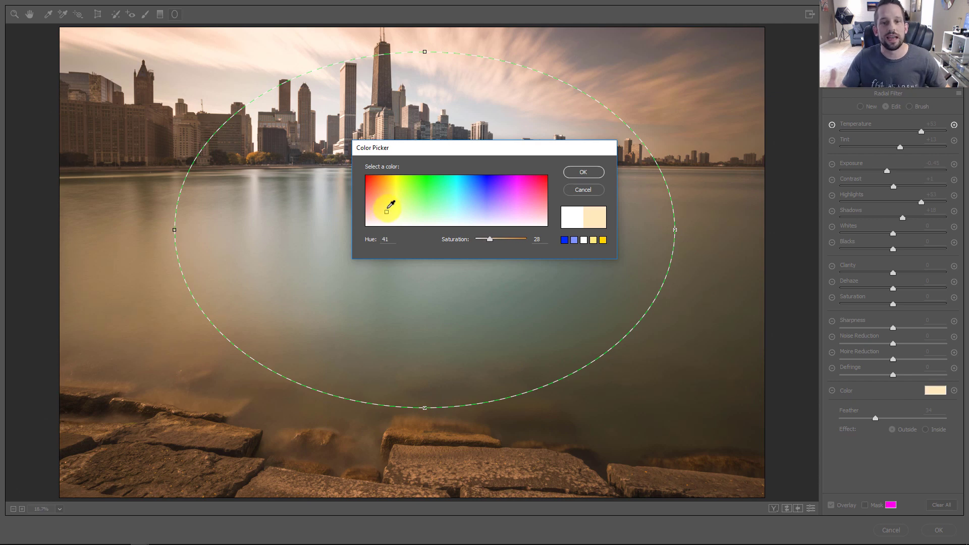
pyautogui.moveTo(490, 239)
pyautogui.mouseDown()
pyautogui.moveTo(523, 238)
pyautogui.moveTo(488, 239)
pyautogui.mouseUp()
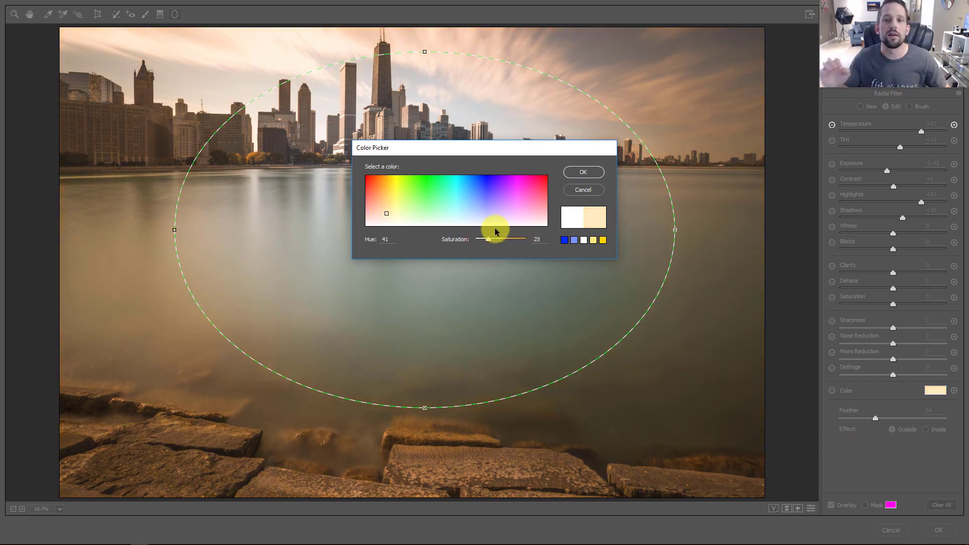
pyautogui.click(582, 172)
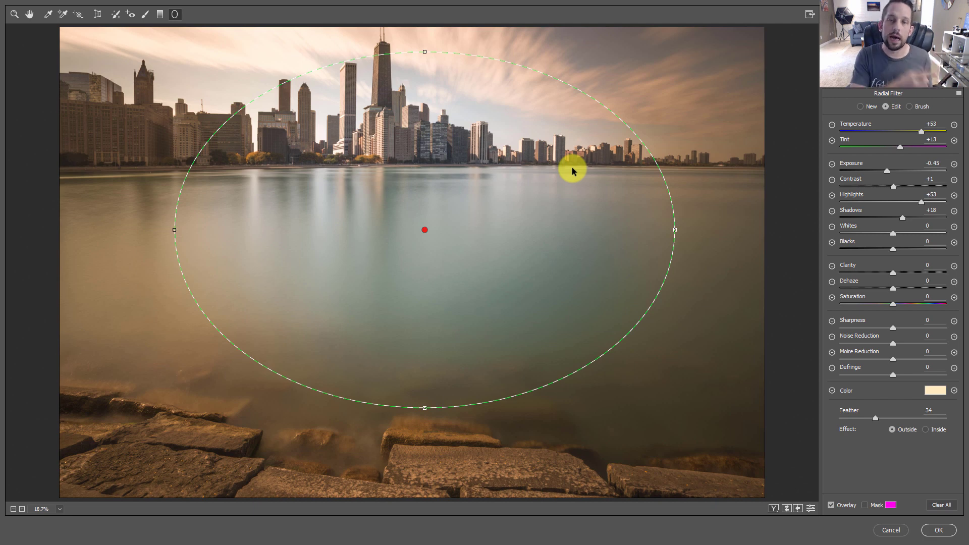
# Apply the Camera Raw filter, compare before and after by toggling Layer 0 copy, and leave that layer hidden
pyautogui.click(938, 529)
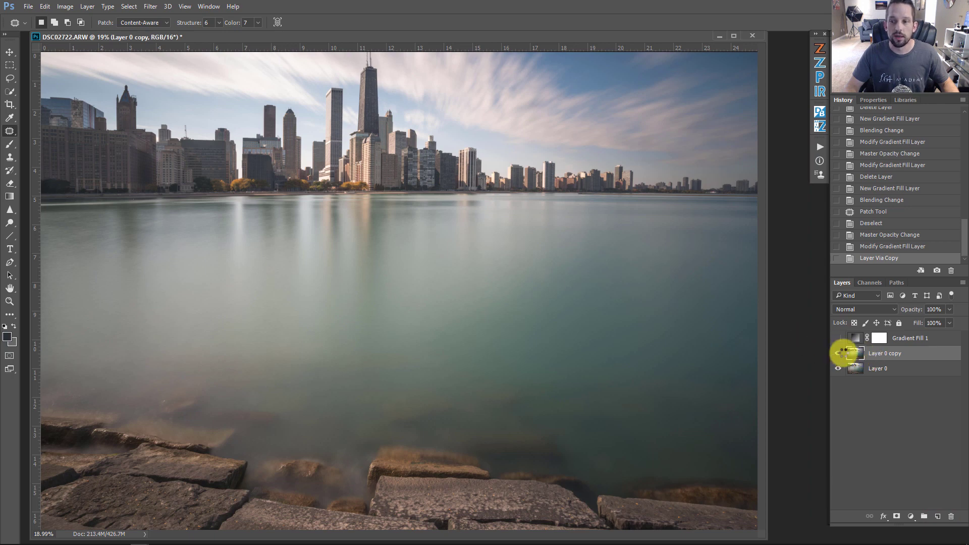
pyautogui.click(836, 354)
pyautogui.click(836, 355)
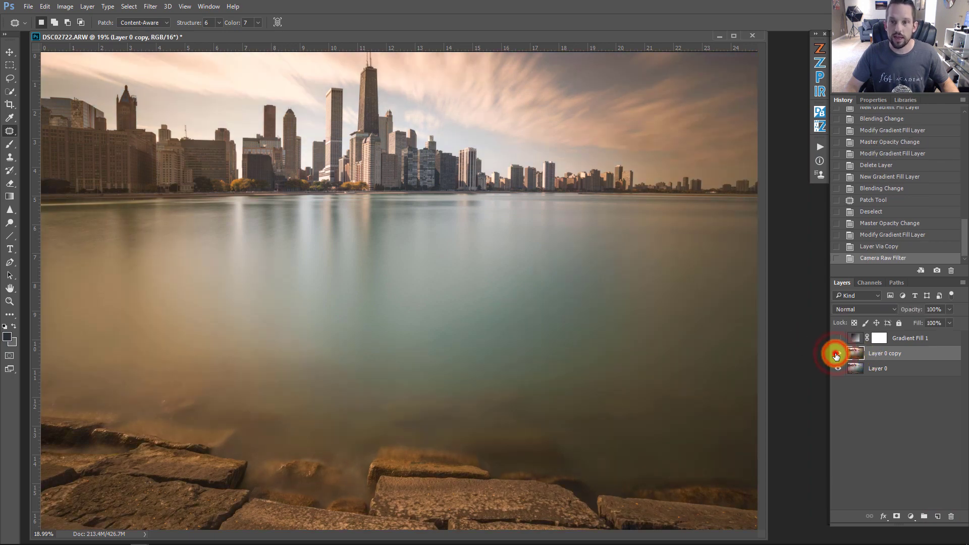
pyautogui.click(836, 355)
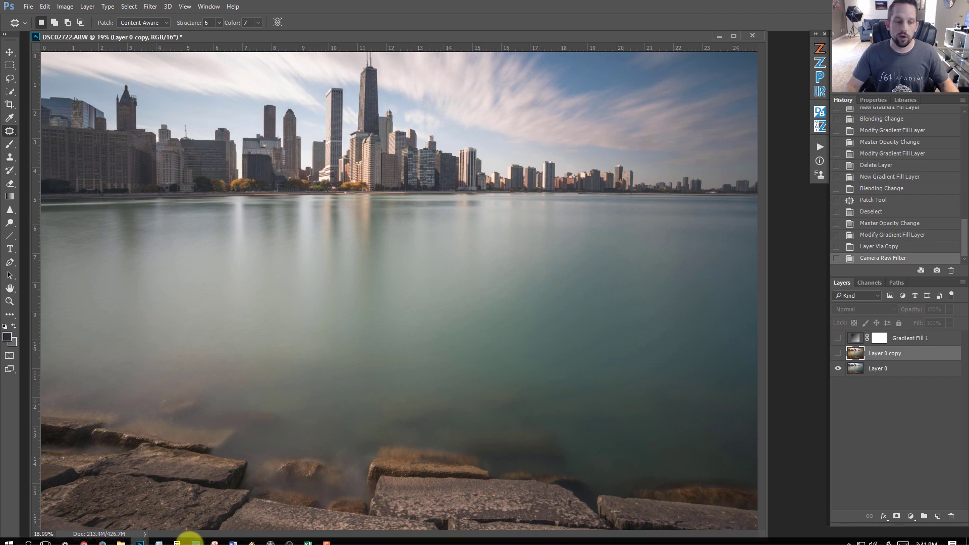
# Bring up the Radial Gradients chart, hide Layer 2 and Layer 2 copy to review the ACR / Lightroom and ON1 Photo Raw columns, and minimize it
pyautogui.moveTo(178, 536)
pyautogui.moveTo(140, 536)
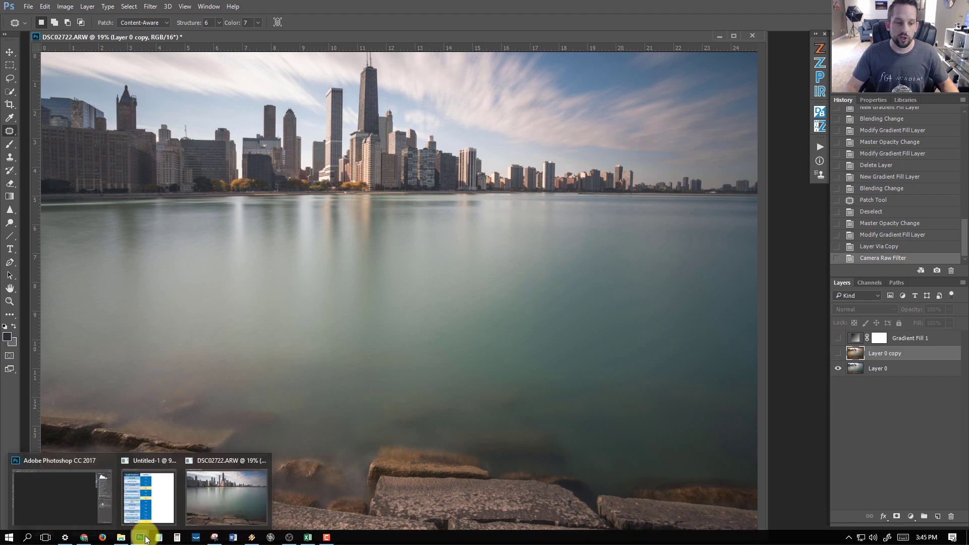
pyautogui.click(145, 459)
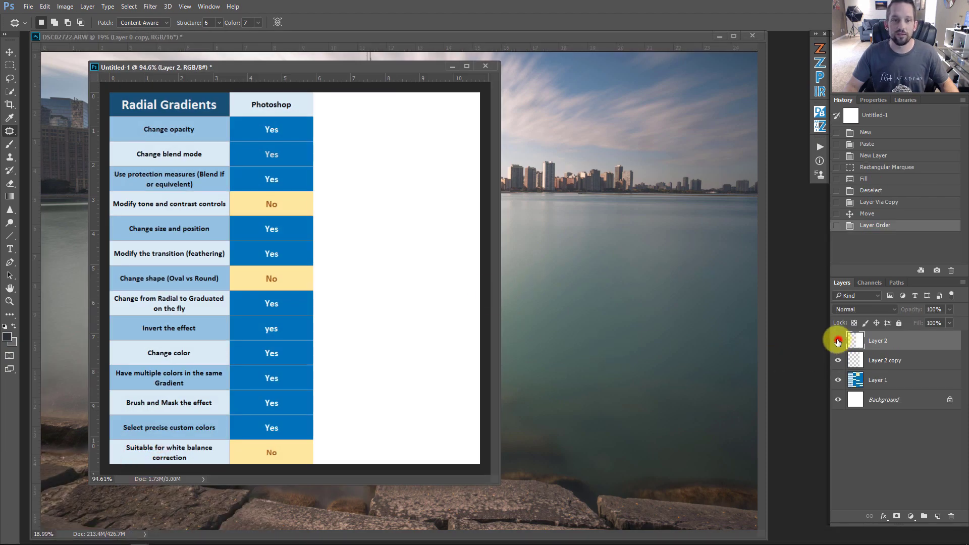
pyautogui.click(837, 340)
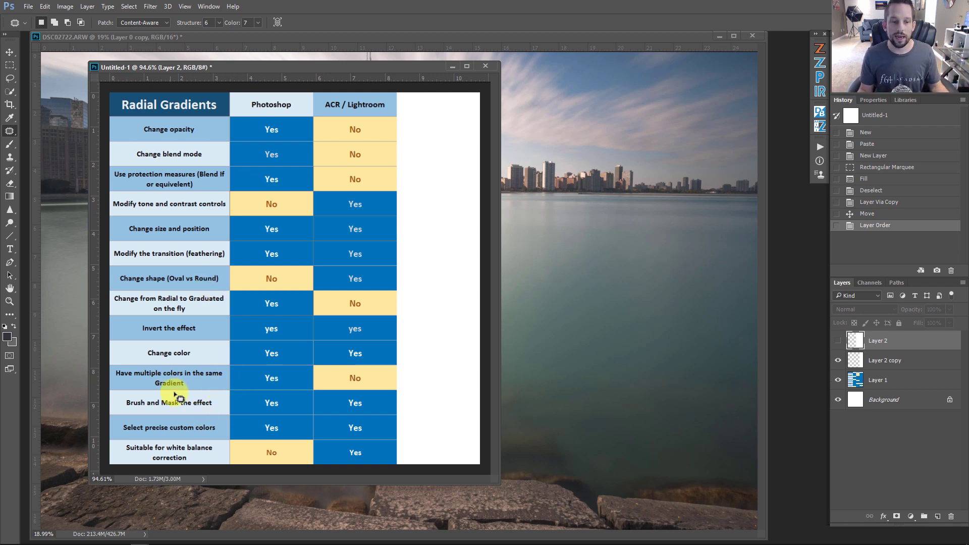
pyautogui.click(272, 353)
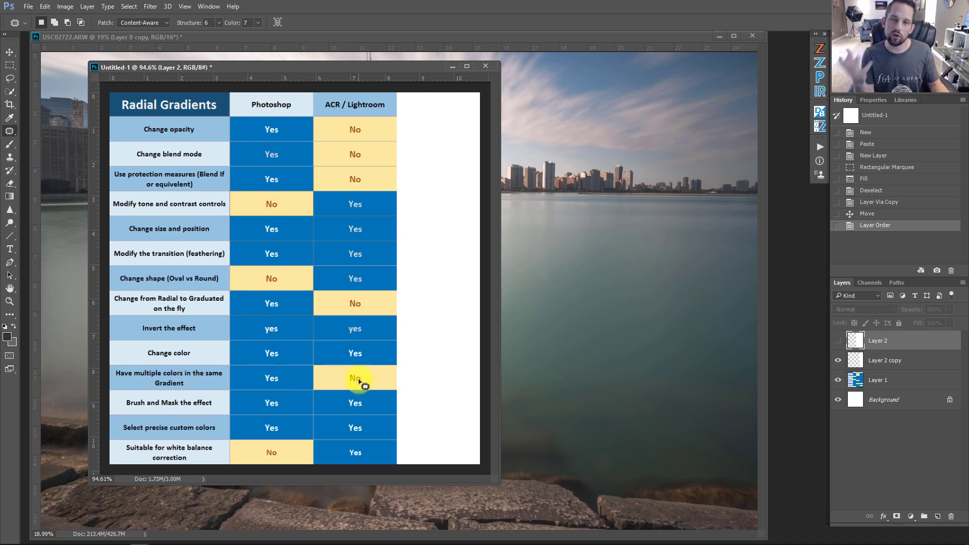
pyautogui.click(356, 351)
pyautogui.click(358, 359)
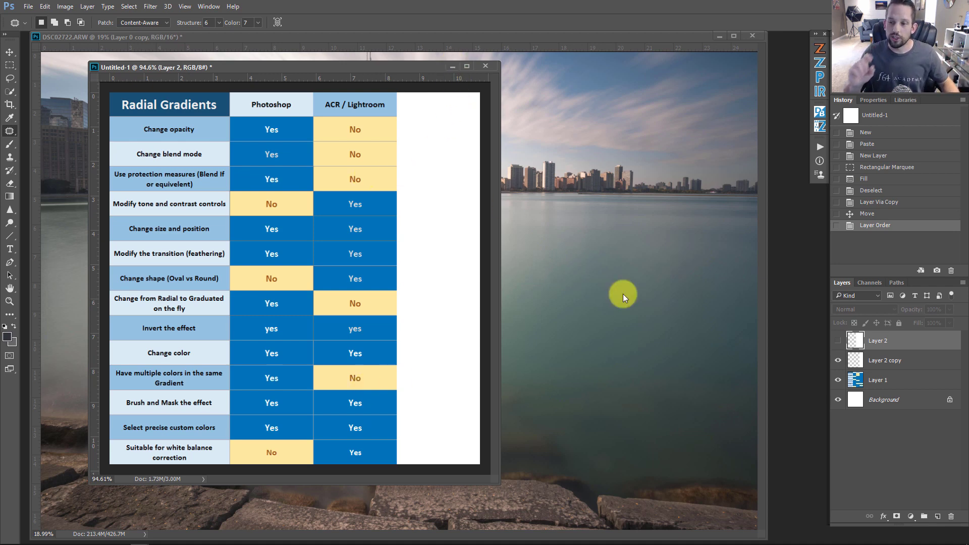
pyautogui.click(838, 361)
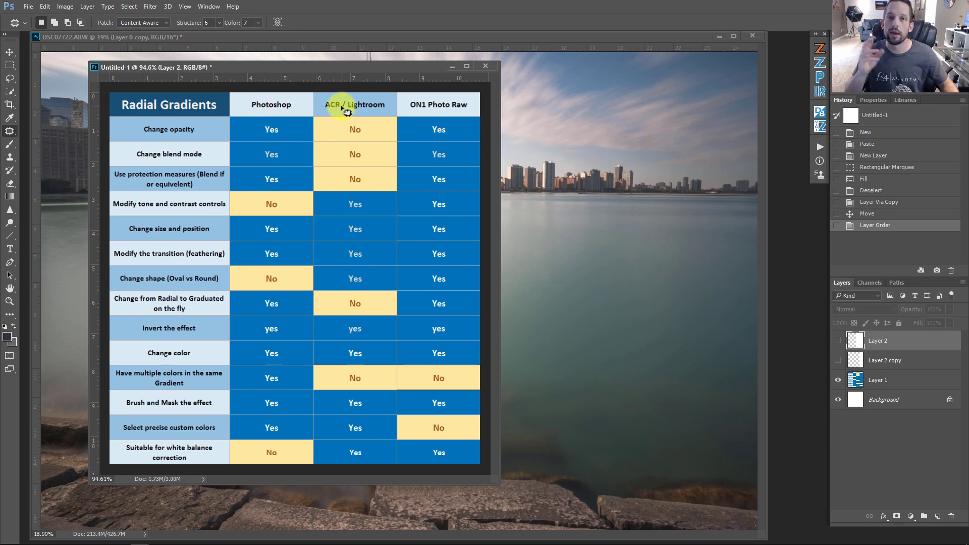
pyautogui.click(453, 66)
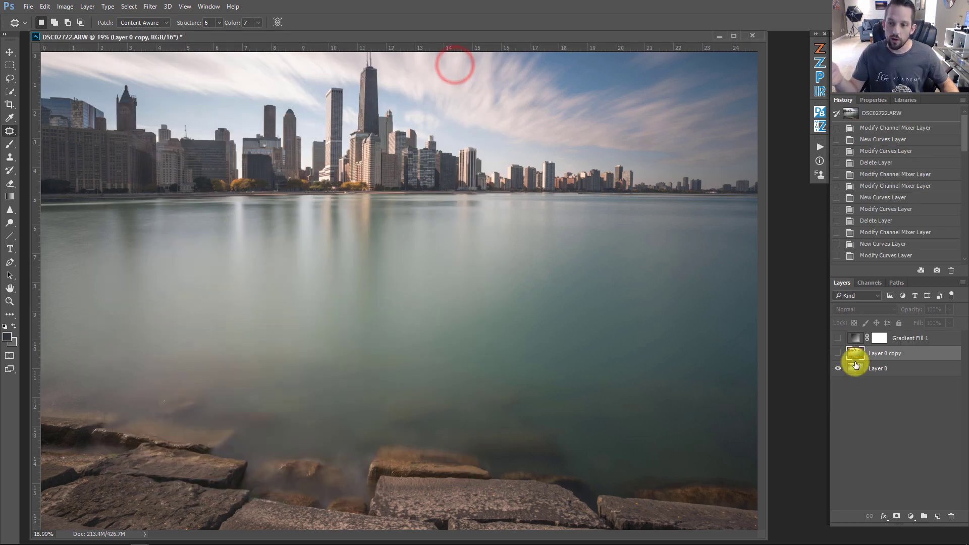
# Duplicate Layer 0 and open the new copy in ON1 Develop 2017
pyautogui.click(855, 365)
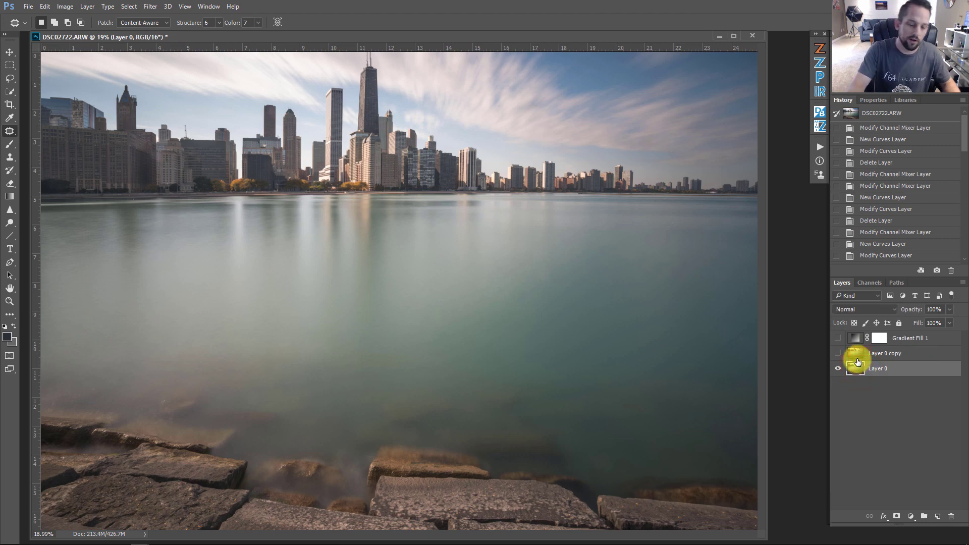
pyautogui.hotkey('ctrl', 'j')
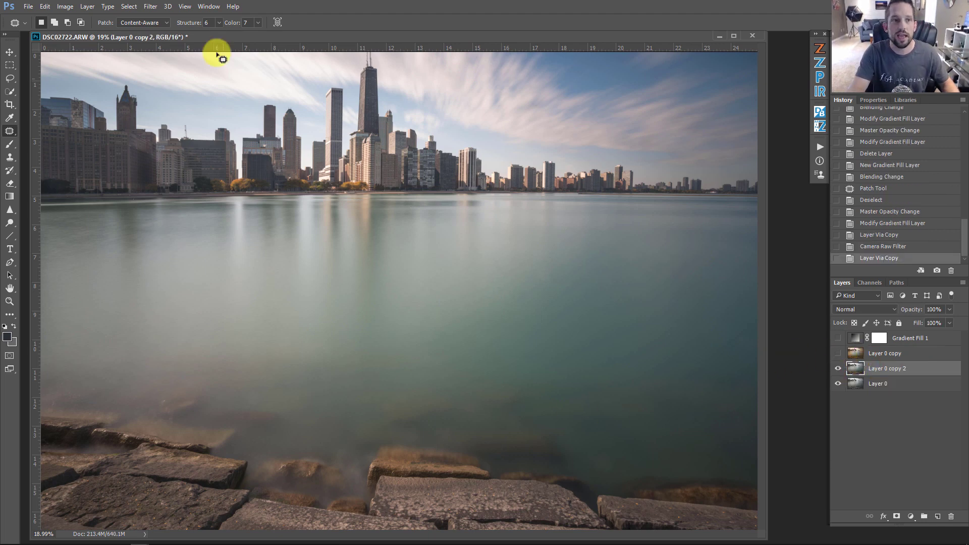
pyautogui.click(152, 6)
pyautogui.moveTo(198, 217)
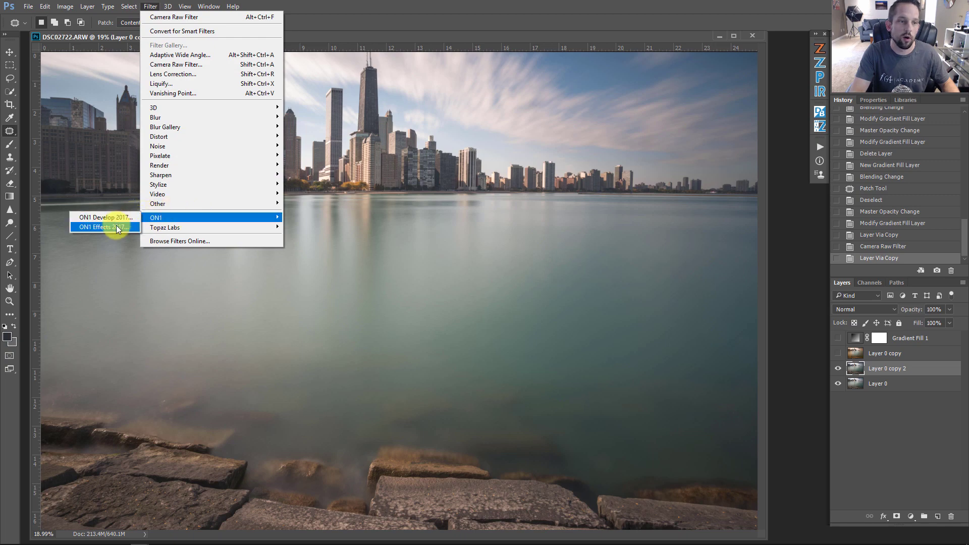
pyautogui.click(119, 218)
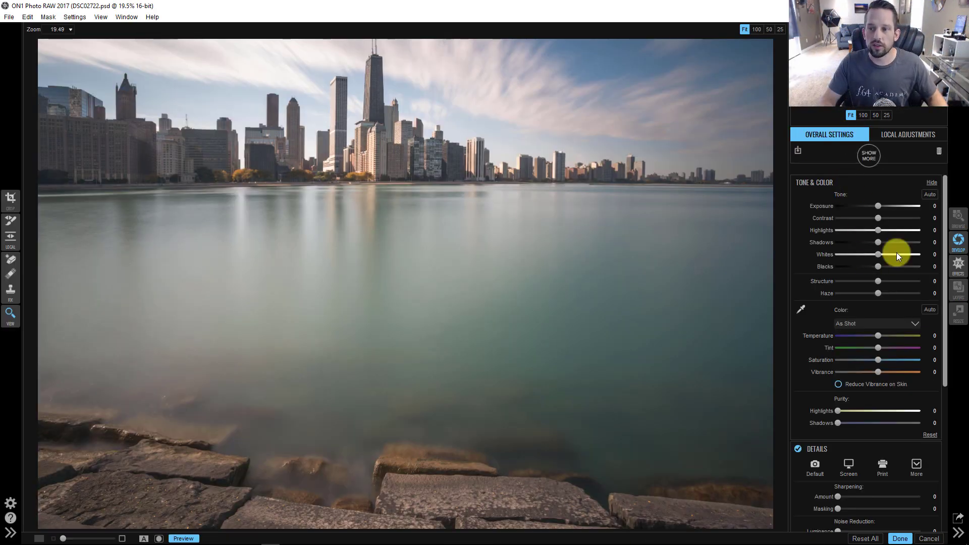
# Start a local adjustment on the photo and place an Edges-shaped masking bug over the middle of the water
pyautogui.click(891, 135)
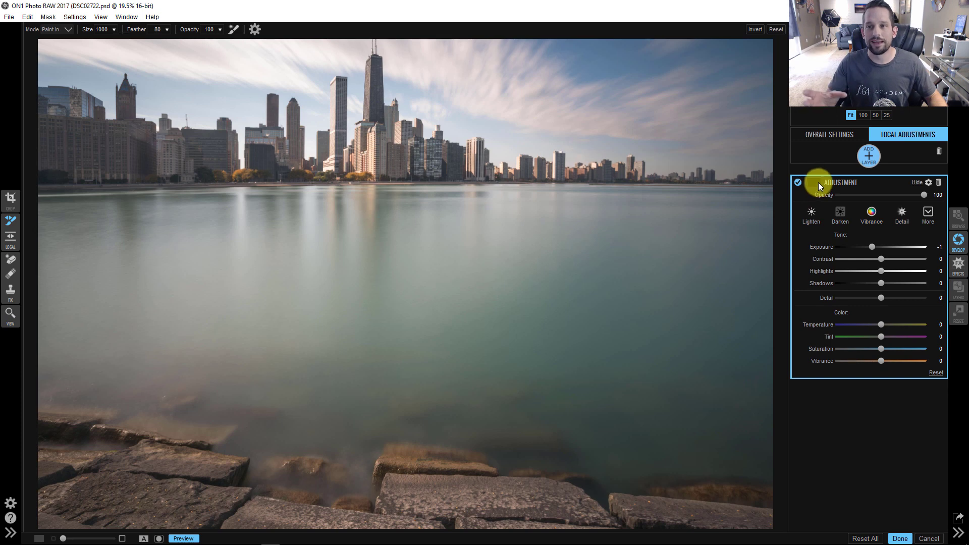
pyautogui.click(10, 240)
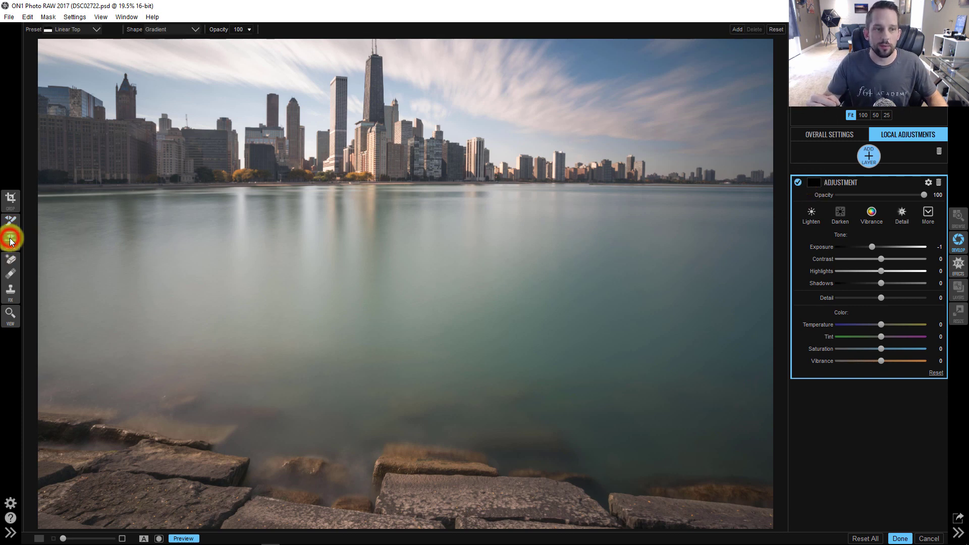
pyautogui.click(159, 29)
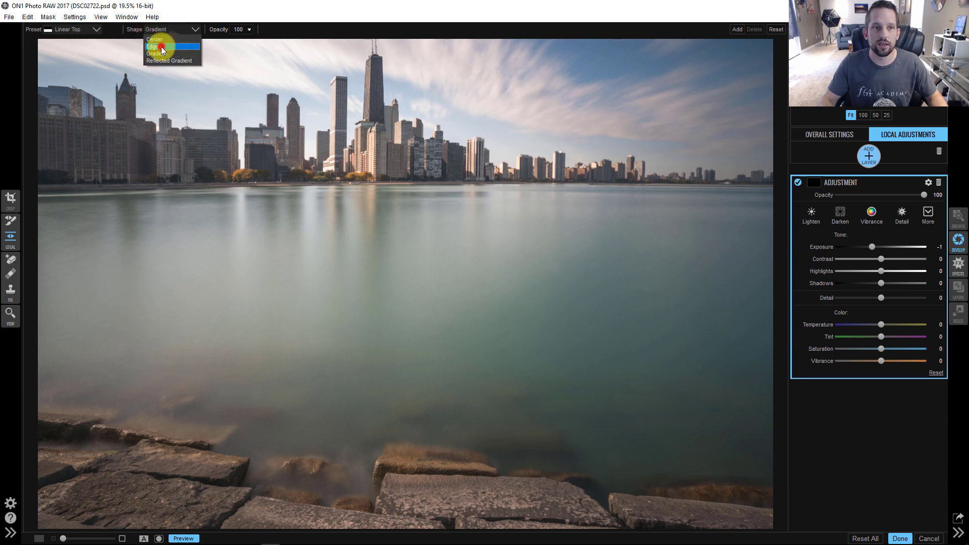
pyautogui.click(160, 47)
pyautogui.click(410, 232)
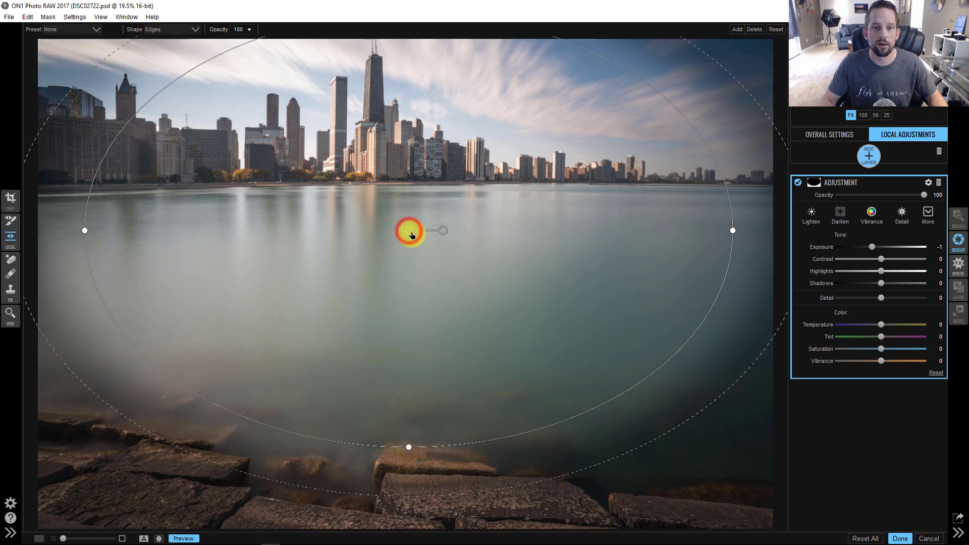
# Shrink the elliptical mask over the water and set the adjustment's Exposure to -0.65, Contrast to 3 and Highlights to 24
pyautogui.moveTo(411, 234)
pyautogui.mouseDown()
pyautogui.moveTo(480, 252)
pyautogui.moveTo(423, 242)
pyautogui.moveTo(405, 251)
pyautogui.mouseUp()
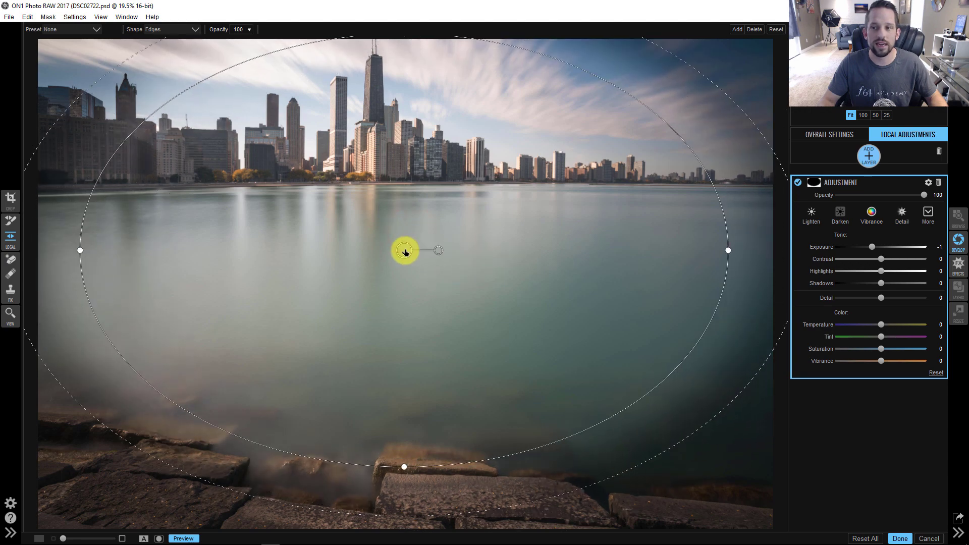
pyautogui.moveTo(79, 250); pyautogui.dragTo(175, 249)
pyautogui.moveTo(403, 465); pyautogui.dragTo(404, 392)
pyautogui.moveTo(404, 247); pyautogui.dragTo(445, 275)
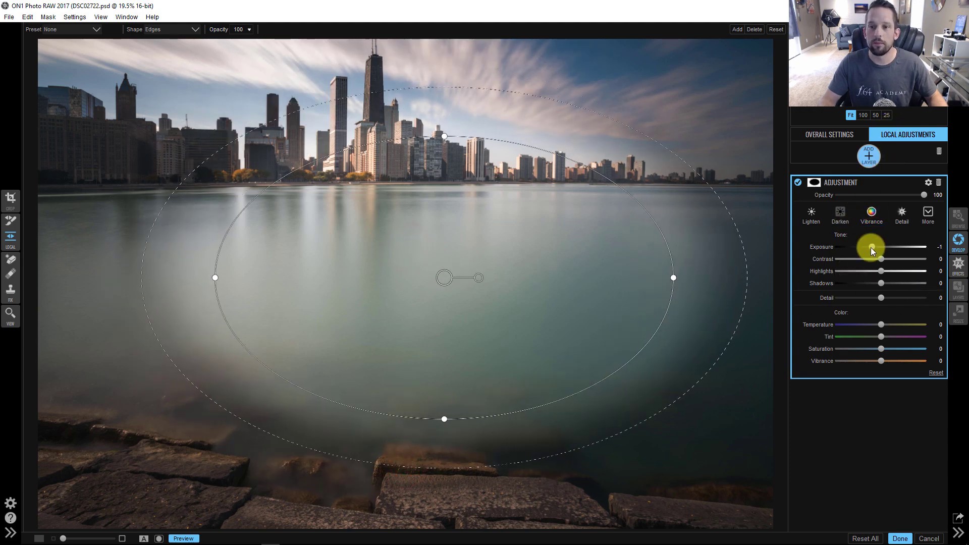
pyautogui.moveTo(870, 247); pyautogui.dragTo(880, 279)
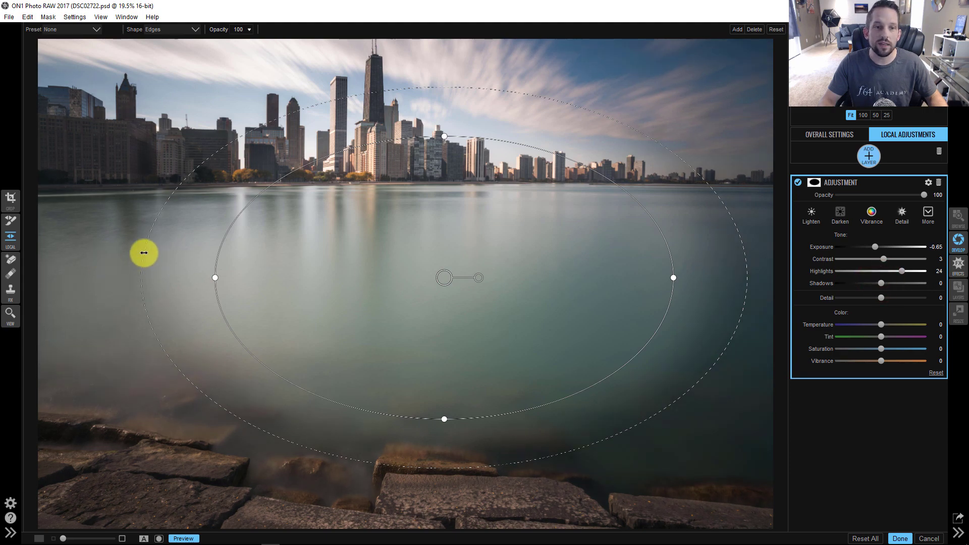
# Widen the mask's feather, recentre it horizontally on the photo and narrow the ellipse to a near circle
pyautogui.moveTo(143, 252); pyautogui.dragTo(96, 259)
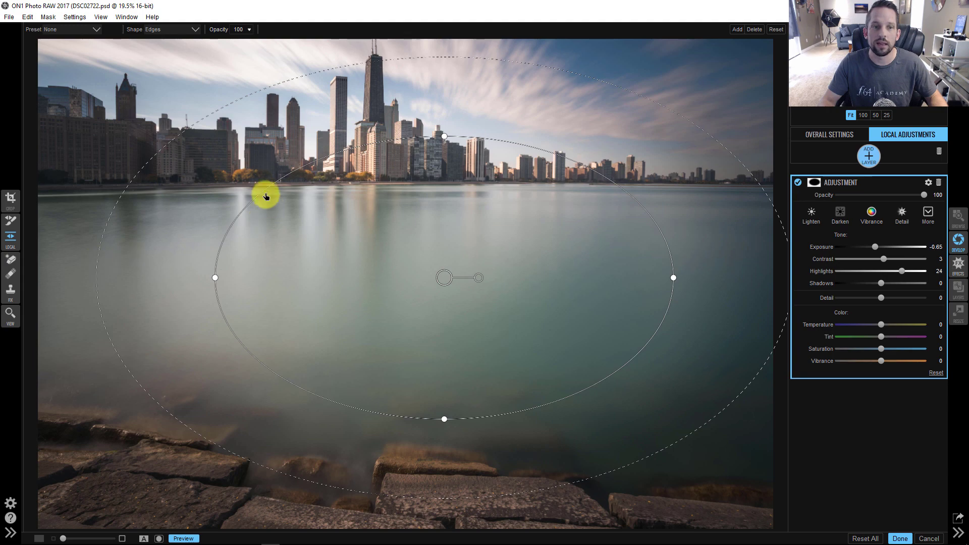
pyautogui.moveTo(264, 191)
pyautogui.mouseDown()
pyautogui.moveTo(242, 190)
pyautogui.moveTo(268, 195)
pyautogui.mouseUp()
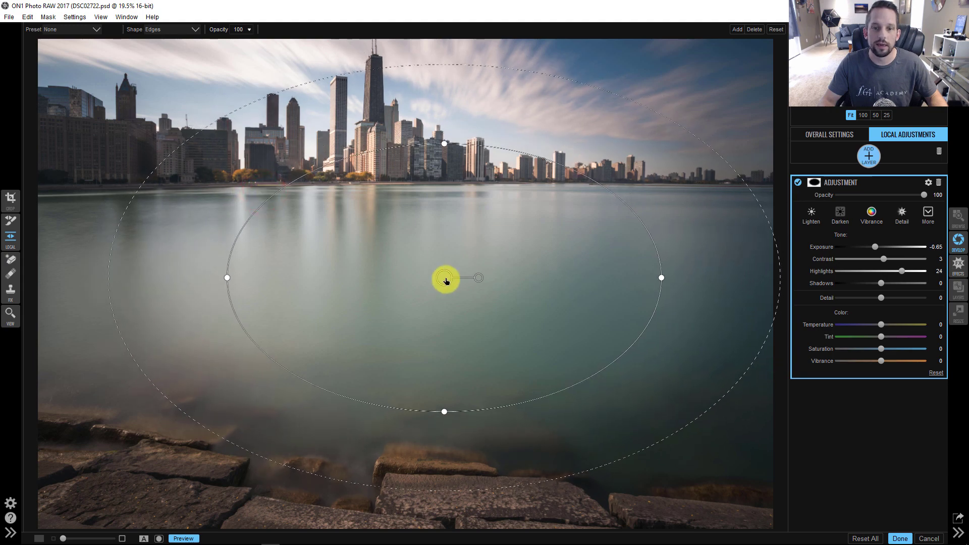
pyautogui.moveTo(444, 277); pyautogui.dragTo(408, 277)
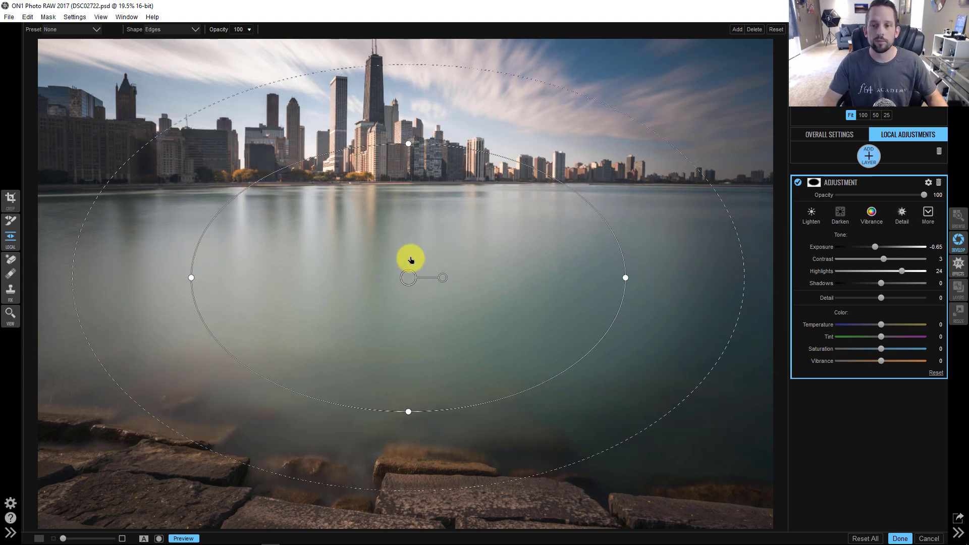
pyautogui.moveTo(191, 277); pyautogui.dragTo(268, 277)
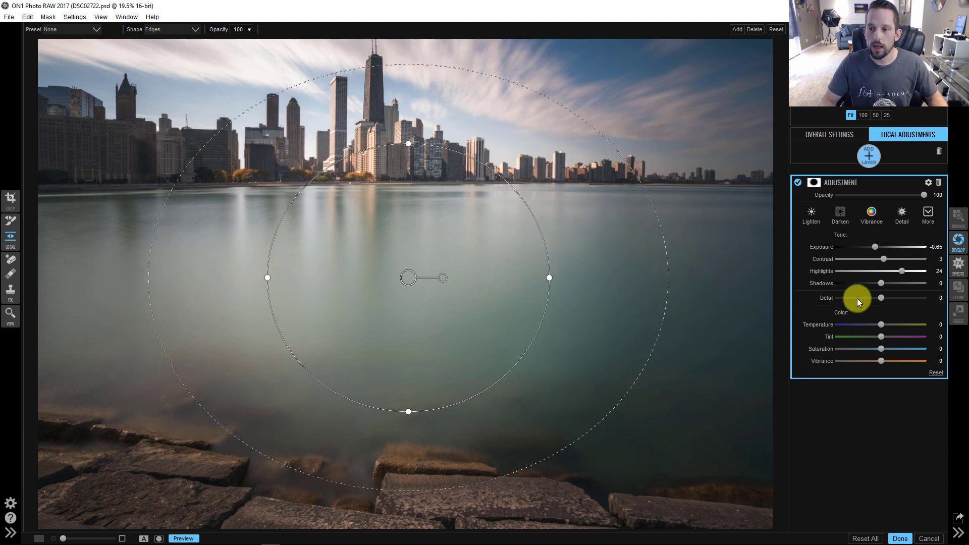
# Set the adjustment's Temperature to 60, Tint to -8, Saturation to 17 and Vibrance to 44, leaving Detail at 0
pyautogui.moveTo(881, 297)
pyautogui.mouseDown()
pyautogui.moveTo(826, 291)
pyautogui.moveTo(931, 287)
pyautogui.moveTo(892, 289)
pyautogui.mouseUp()
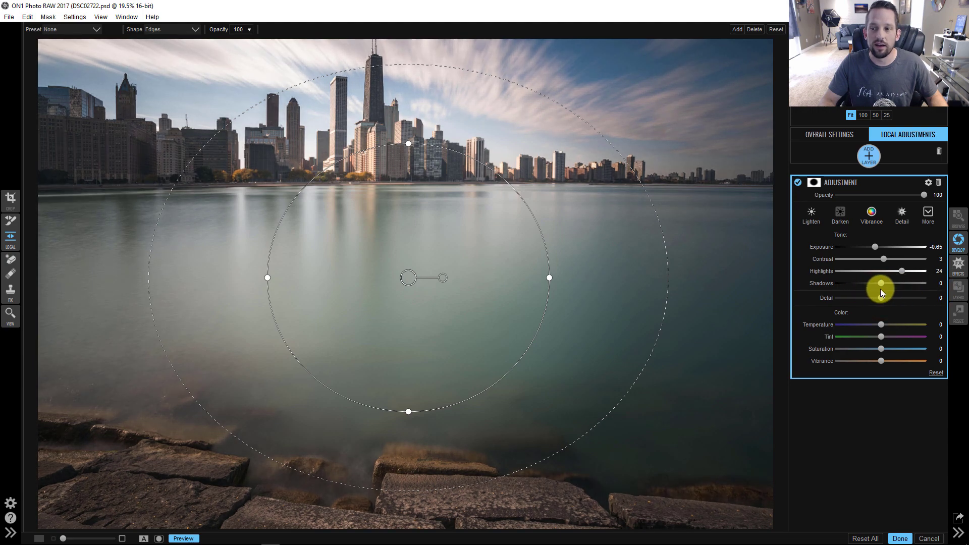
pyautogui.moveTo(883, 323)
pyautogui.mouseDown()
pyautogui.moveTo(912, 321)
pyautogui.moveTo(876, 332)
pyautogui.mouseUp()
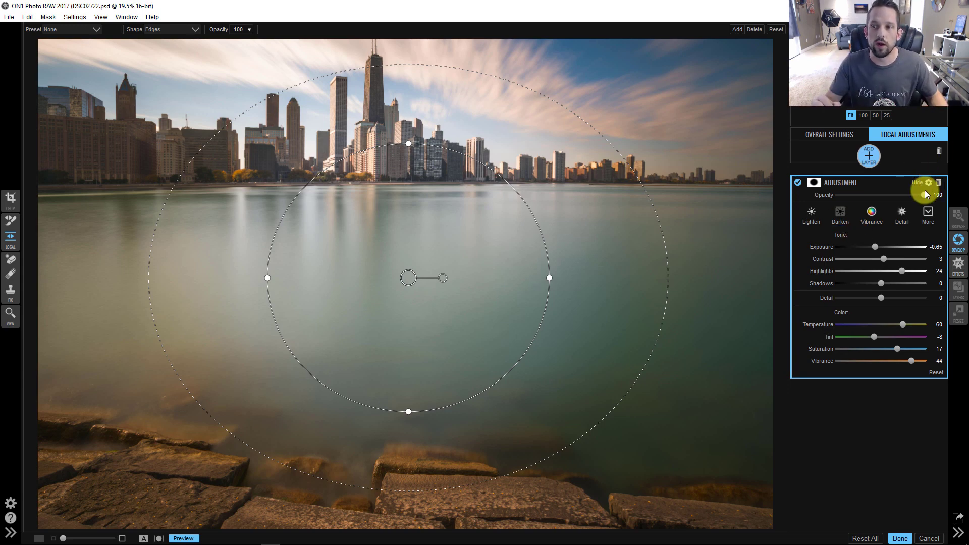
# Try reduced opacity with a much darker exposure, restore Opacity to 100 and set Exposure to 0
pyautogui.moveTo(925, 194)
pyautogui.mouseDown()
pyautogui.moveTo(877, 194)
pyautogui.moveTo(917, 190)
pyautogui.mouseUp()
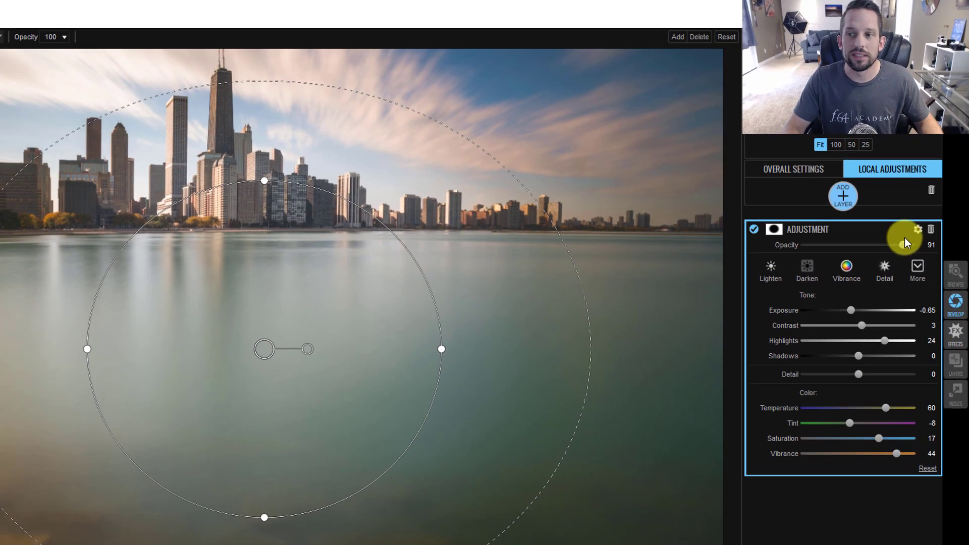
pyautogui.moveTo(830, 309); pyautogui.dragTo(828, 306)
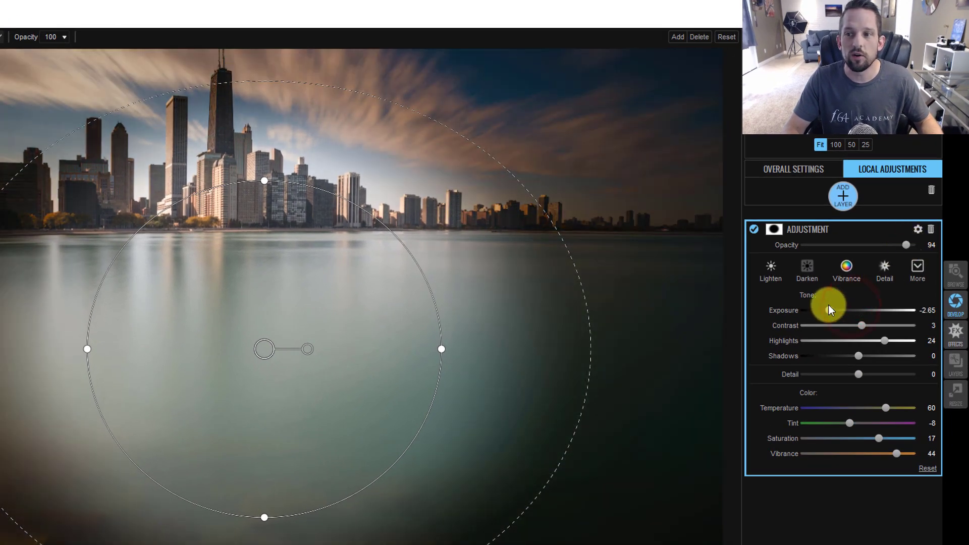
pyautogui.moveTo(875, 246); pyautogui.dragTo(917, 246)
pyautogui.moveTo(837, 305); pyautogui.dragTo(855, 309)
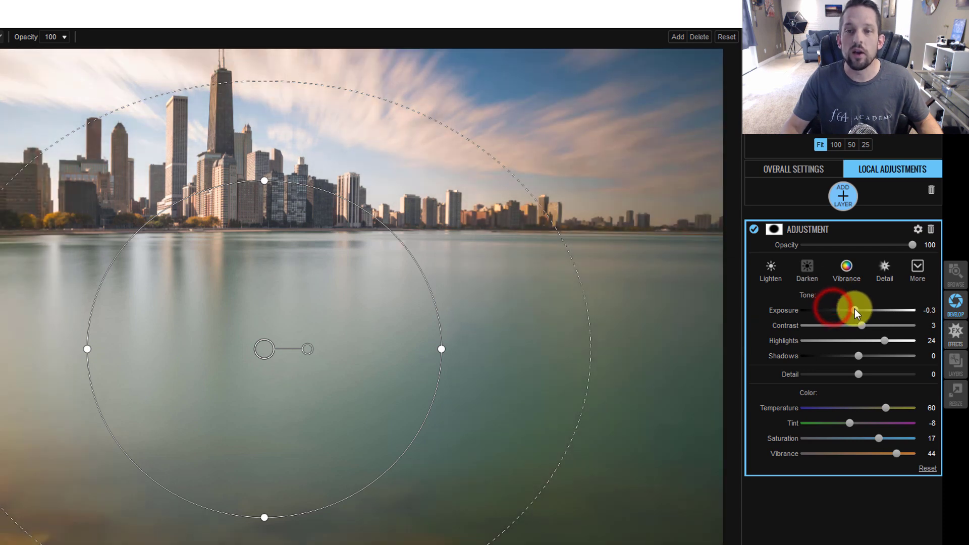
pyautogui.click(927, 309)
pyautogui.write('0')
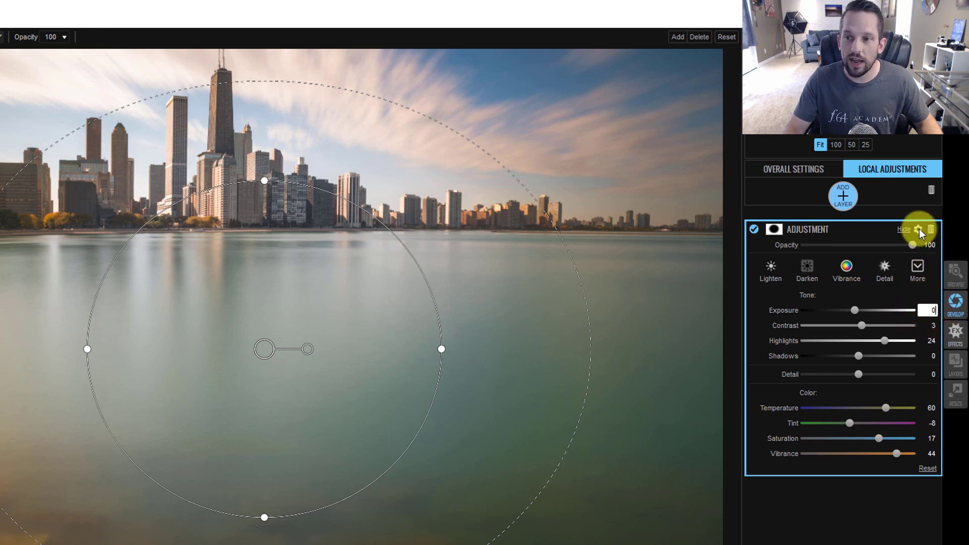
# Show the adjustment's blending options, lower Exposure to -2.1 and change the blend mode to Soft Light
pyautogui.click(918, 228)
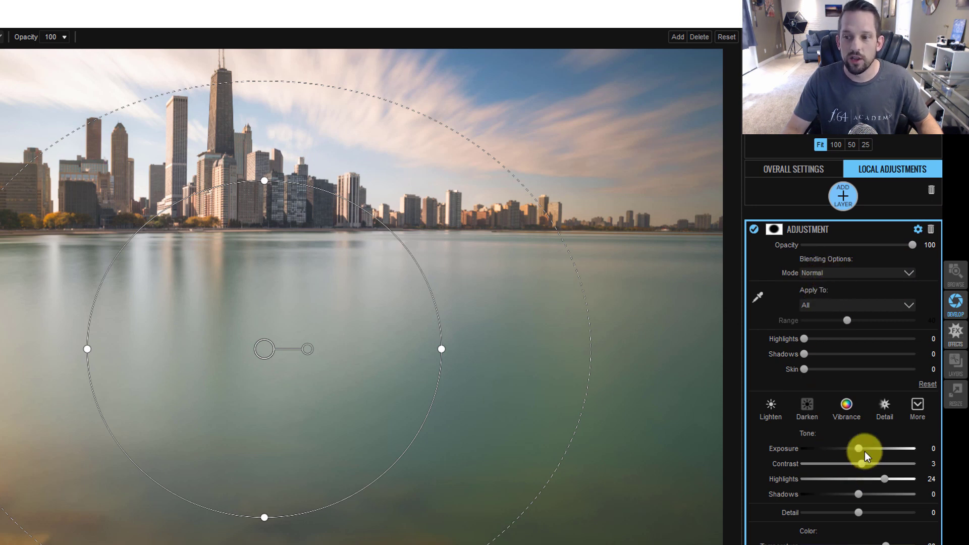
pyautogui.moveTo(857, 448); pyautogui.dragTo(835, 444)
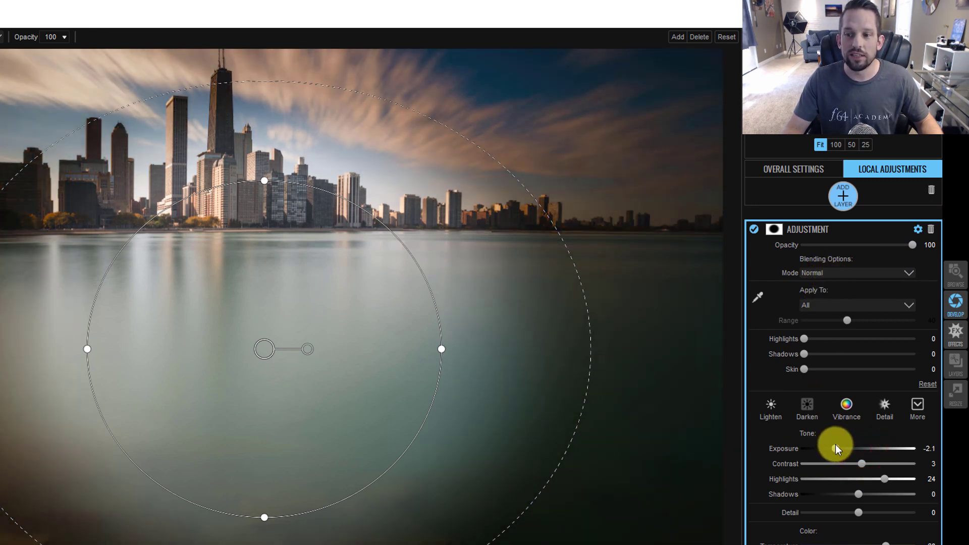
pyautogui.click(834, 270)
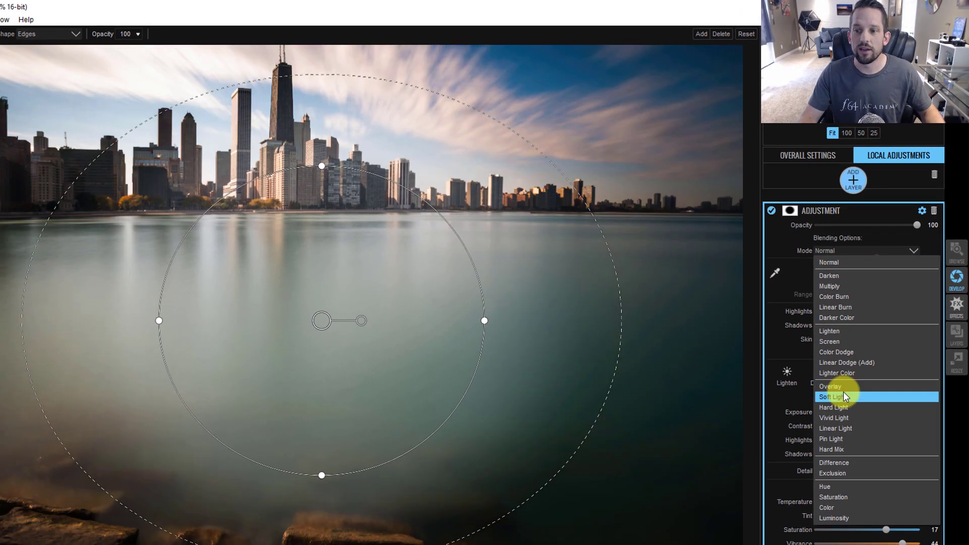
pyautogui.click(835, 403)
pyautogui.click(827, 257)
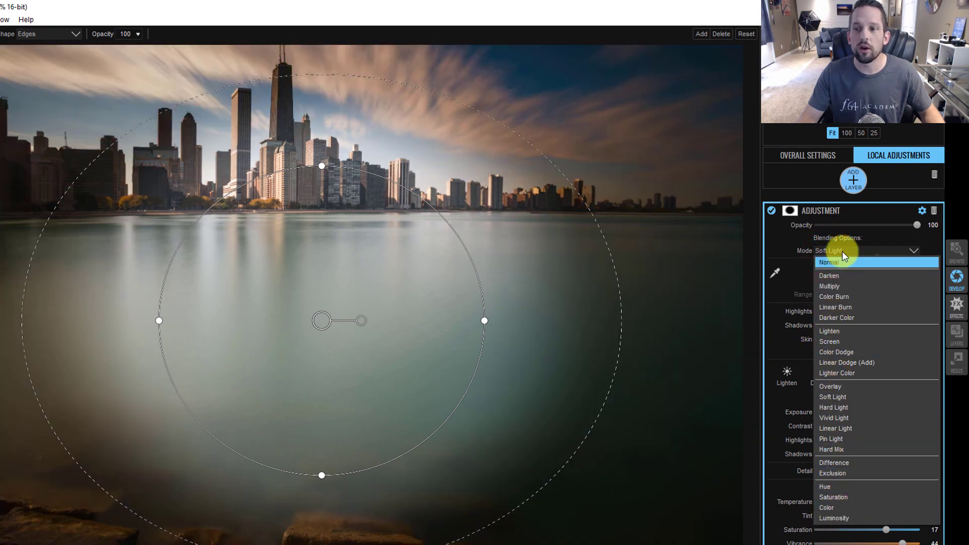
pyautogui.click(836, 251)
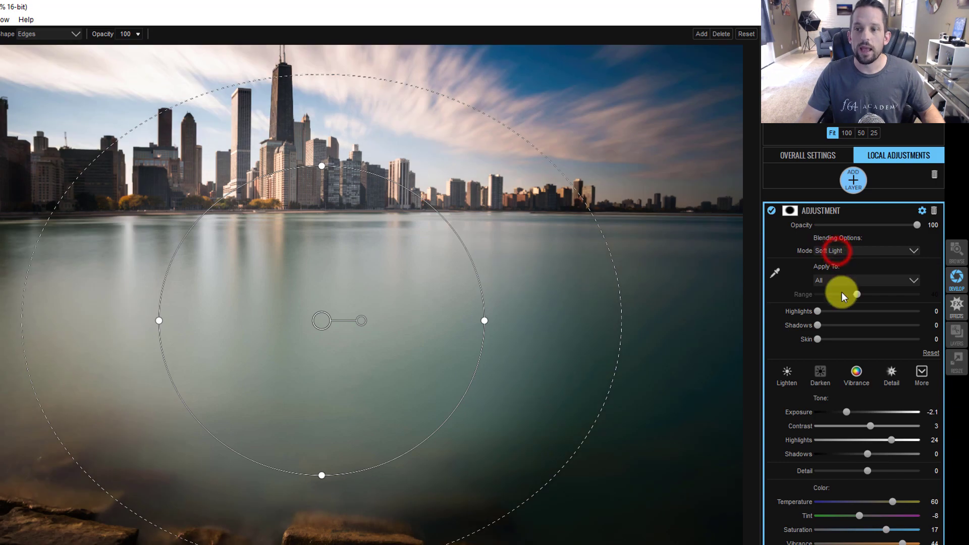
# Review the Apply To ranges, keep All, and set Highlights in the blending options to 28 with Shadows at 0
pyautogui.click(841, 279)
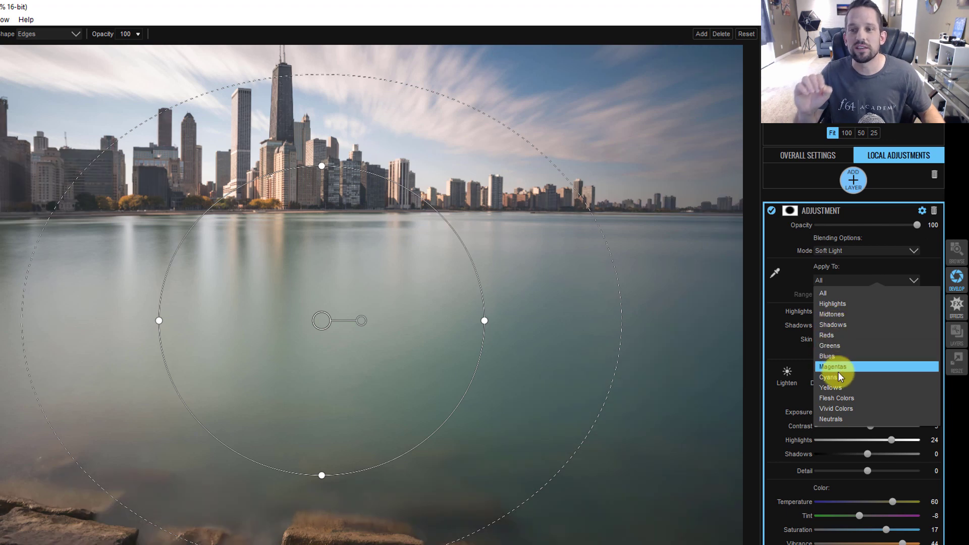
pyautogui.click(791, 275)
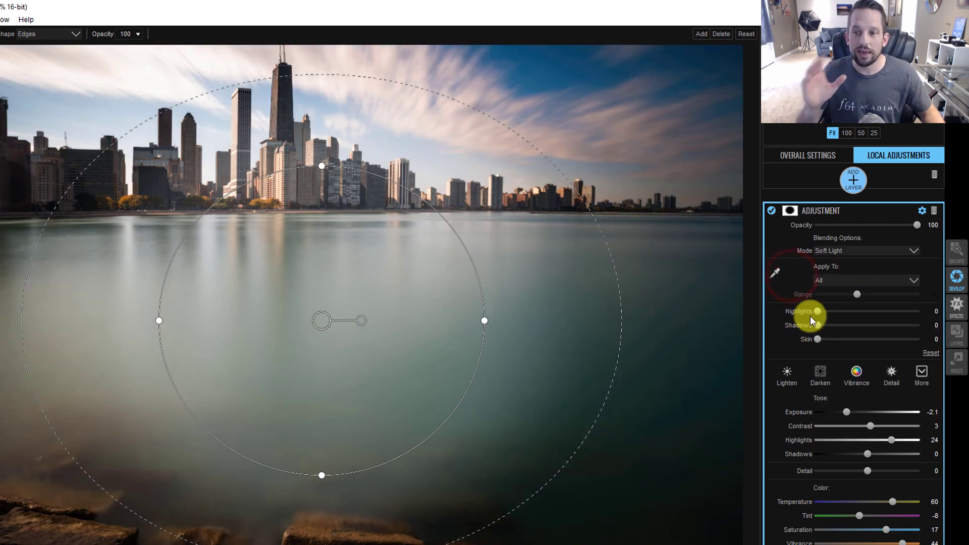
pyautogui.moveTo(815, 310)
pyautogui.mouseDown()
pyautogui.moveTo(926, 285)
pyautogui.moveTo(861, 293)
pyautogui.mouseUp()
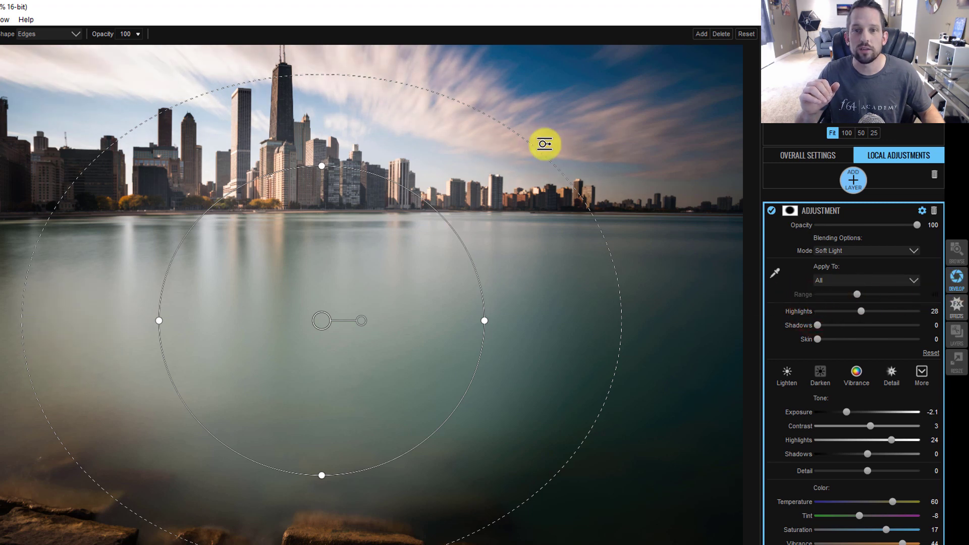
pyautogui.moveTo(817, 325)
pyautogui.mouseDown()
pyautogui.moveTo(908, 320)
pyautogui.moveTo(834, 325)
pyautogui.moveTo(932, 331)
pyautogui.moveTo(787, 328)
pyautogui.mouseUp()
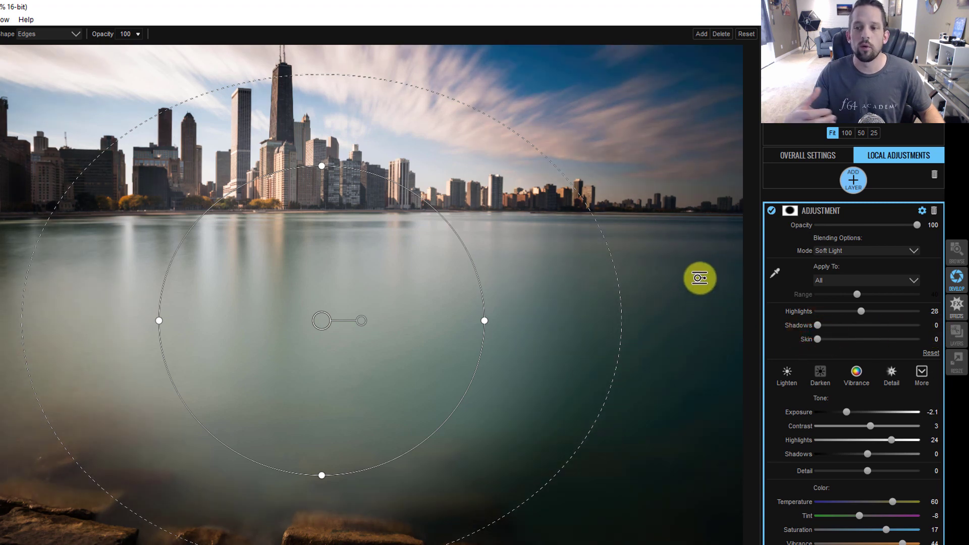
# Set the adjustment's Exposure to -3.35, Temperature to 400 and Tint to 300, keeping the Soft Light blend mode
pyautogui.moveTo(851, 414); pyautogui.dragTo(840, 410)
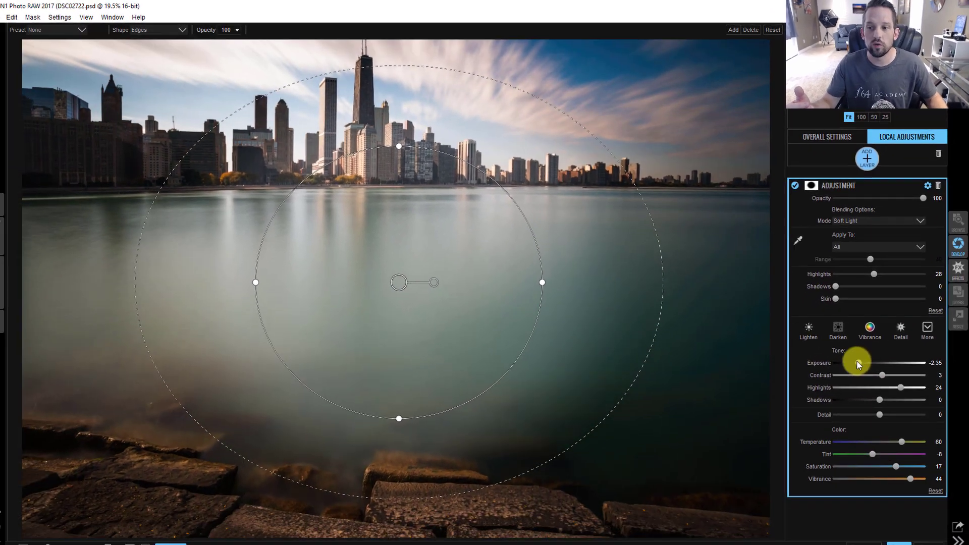
pyautogui.moveTo(856, 363); pyautogui.dragTo(851, 361)
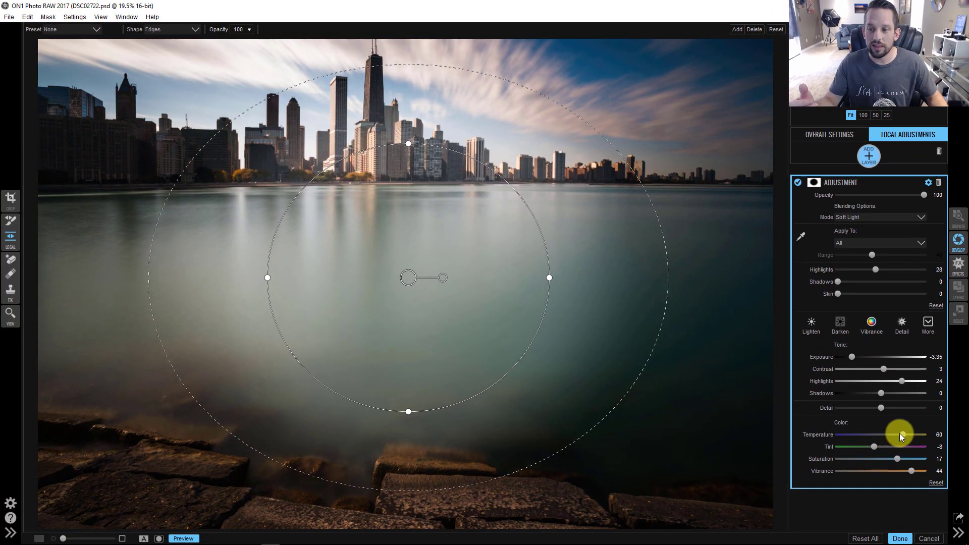
pyautogui.moveTo(901, 435); pyautogui.dragTo(932, 433)
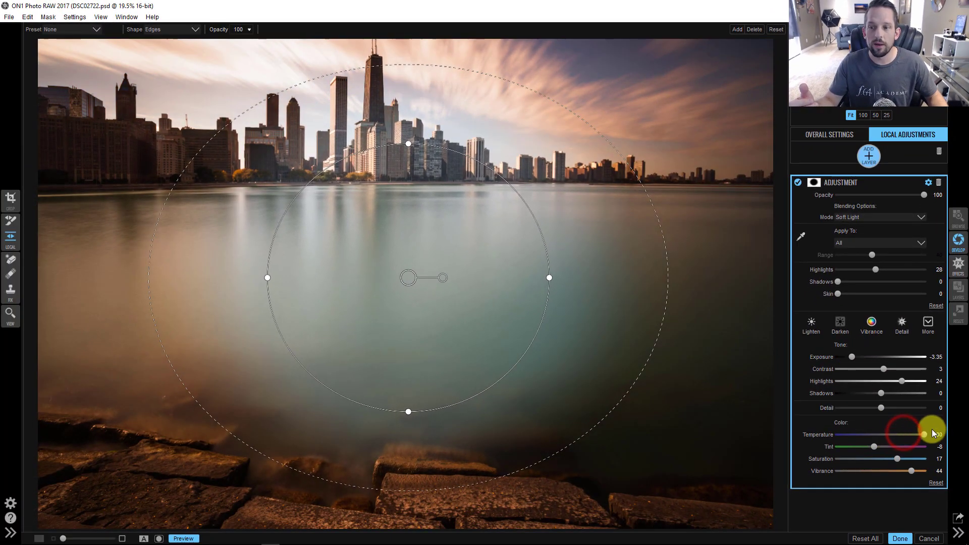
pyautogui.moveTo(875, 445); pyautogui.dragTo(919, 445)
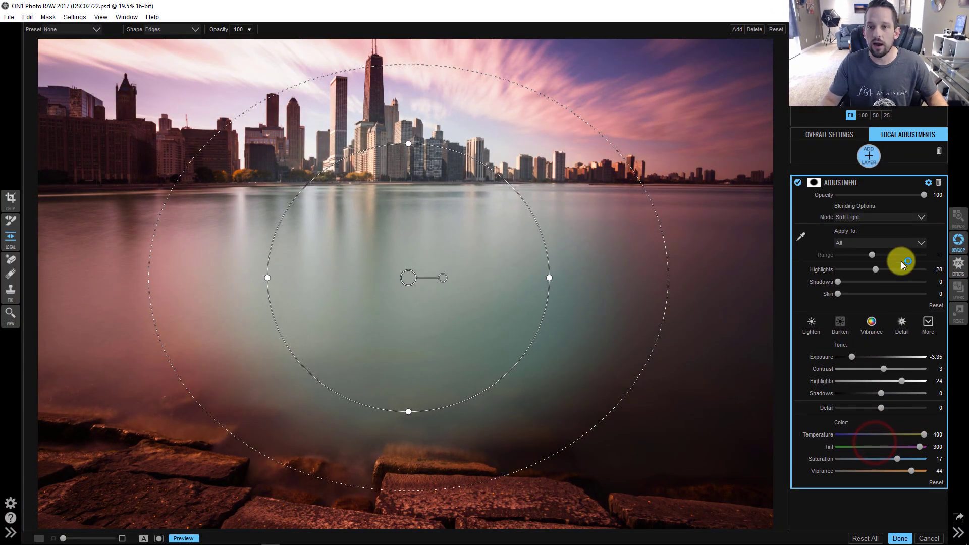
pyautogui.click(874, 218)
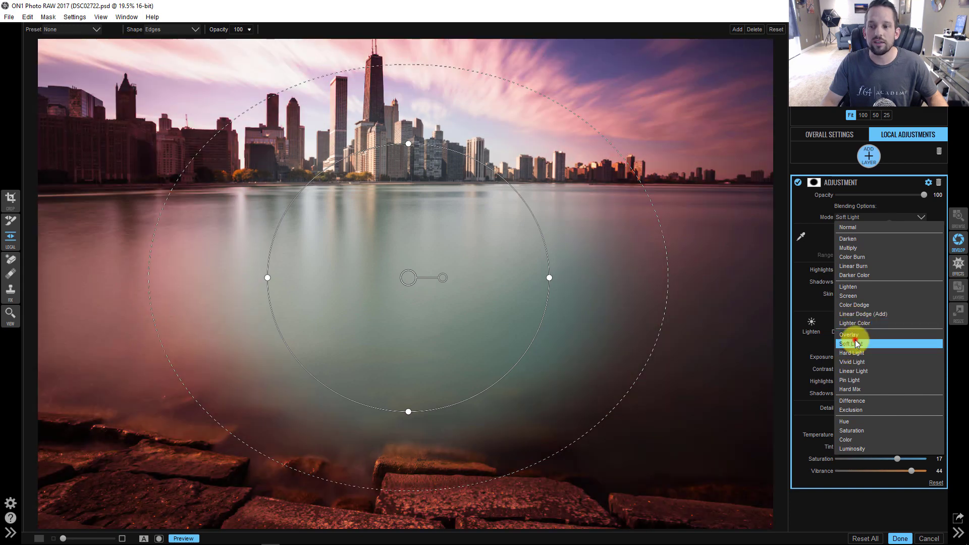
pyautogui.click(855, 343)
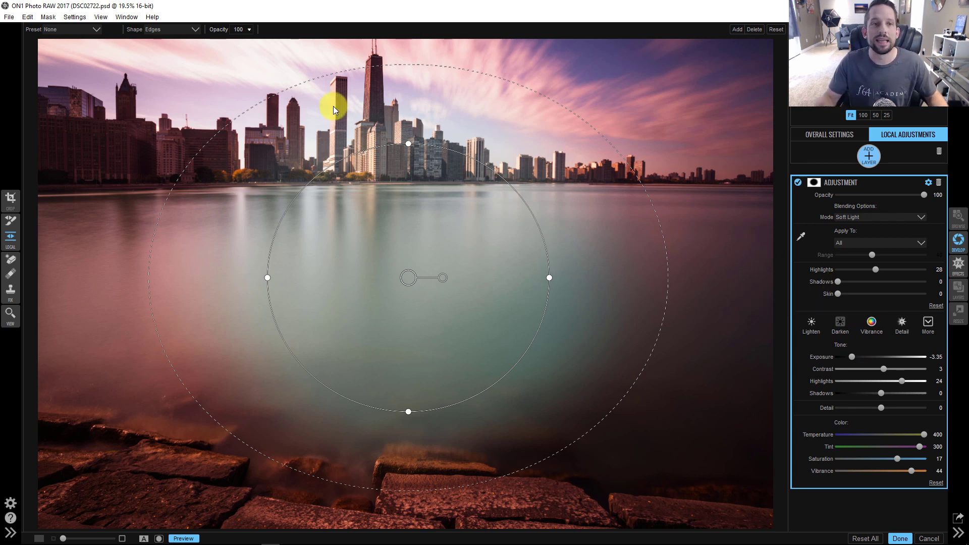
# Change the mask shape to Gradient and move its centre line up to the horizon at the skyline's base
pyautogui.click(189, 31)
pyautogui.click(175, 54)
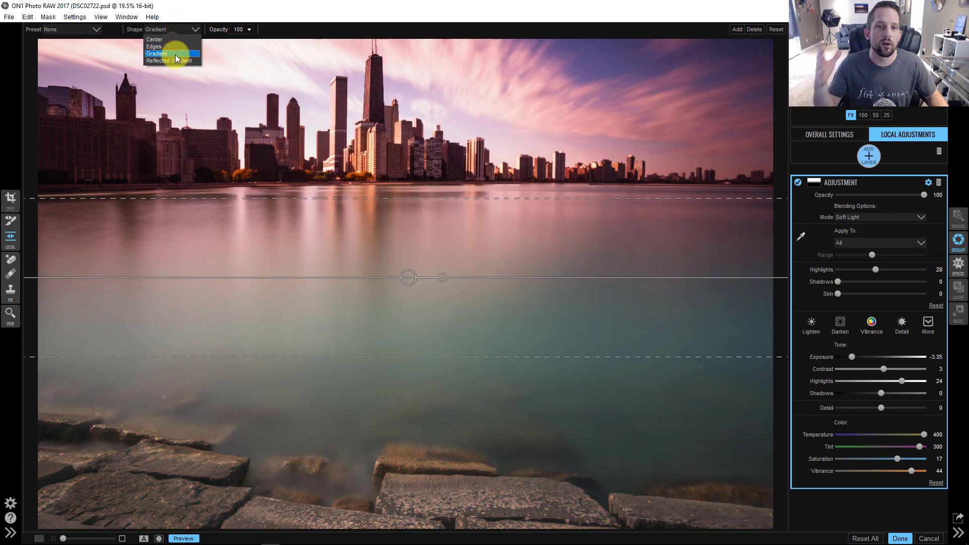
pyautogui.moveTo(383, 271); pyautogui.dragTo(391, 279)
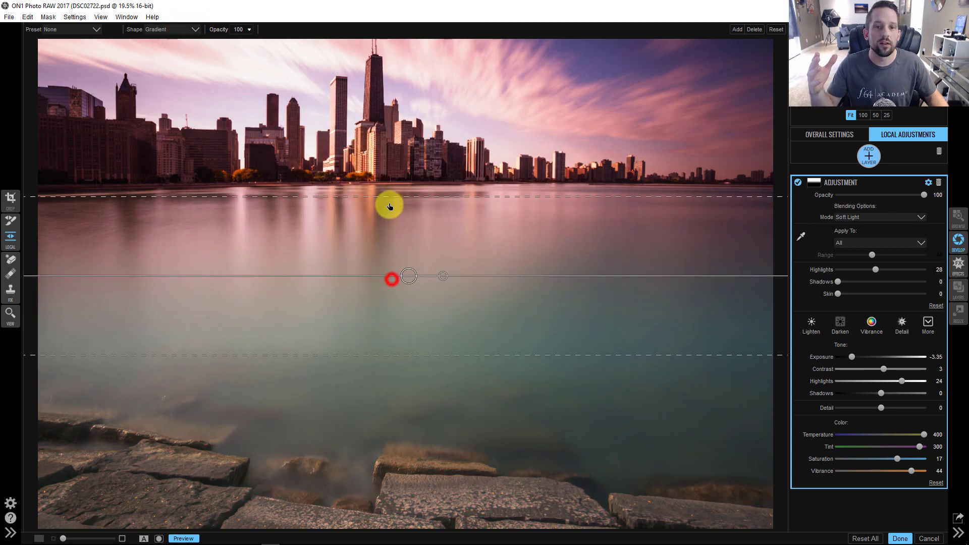
pyautogui.moveTo(390, 206)
pyautogui.mouseDown()
pyautogui.moveTo(389, 177)
pyautogui.moveTo(389, 206)
pyautogui.mouseUp()
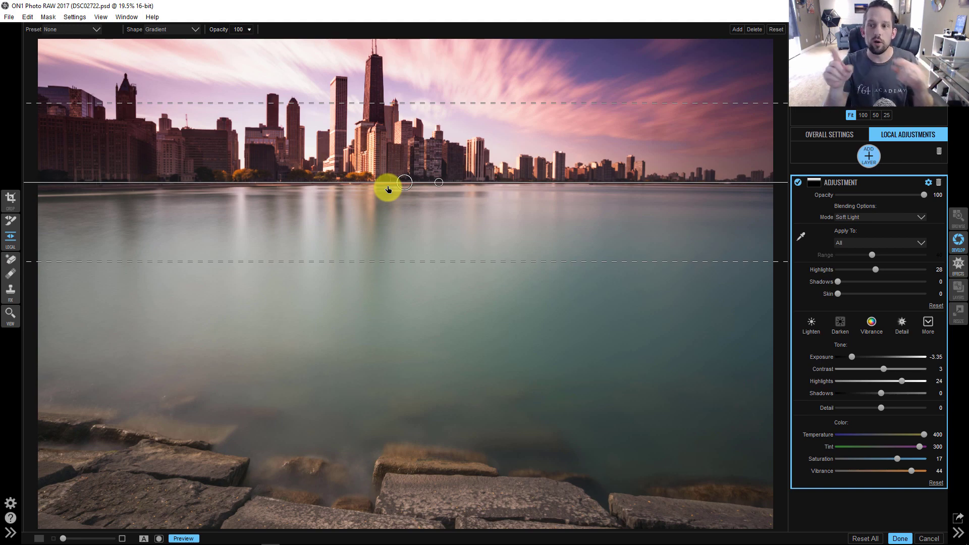
# Try the Center mask shape and change the adjustment's mask to Reflected Gradient
pyautogui.click(173, 30)
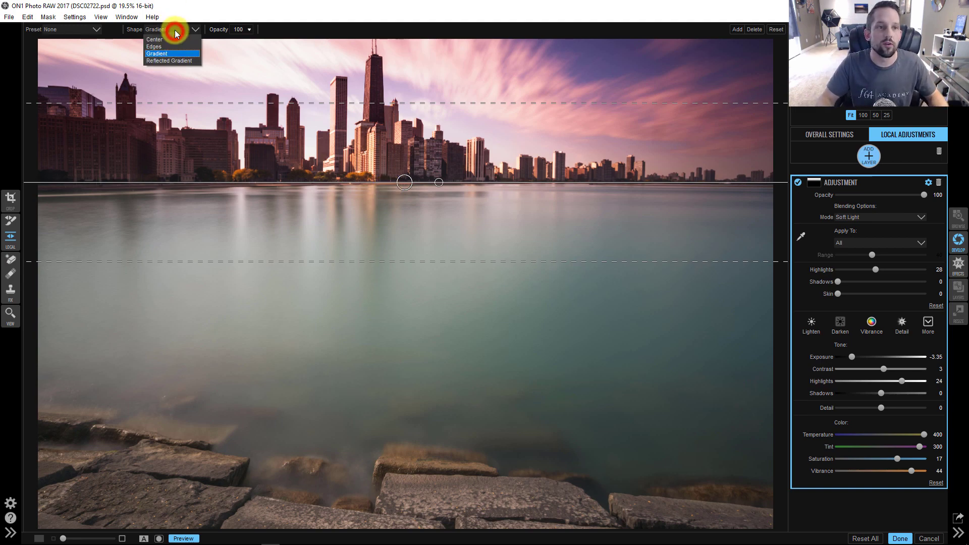
pyautogui.click(164, 46)
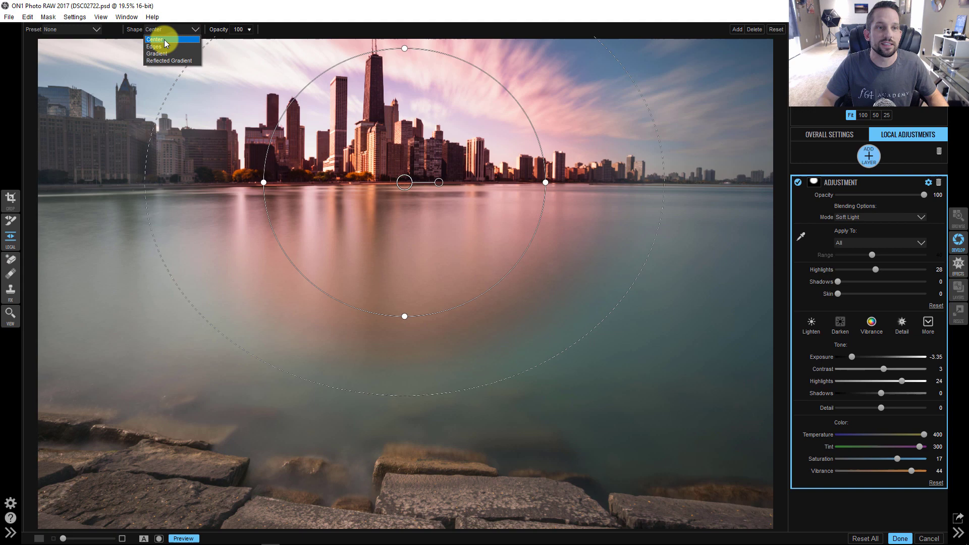
pyautogui.click(169, 60)
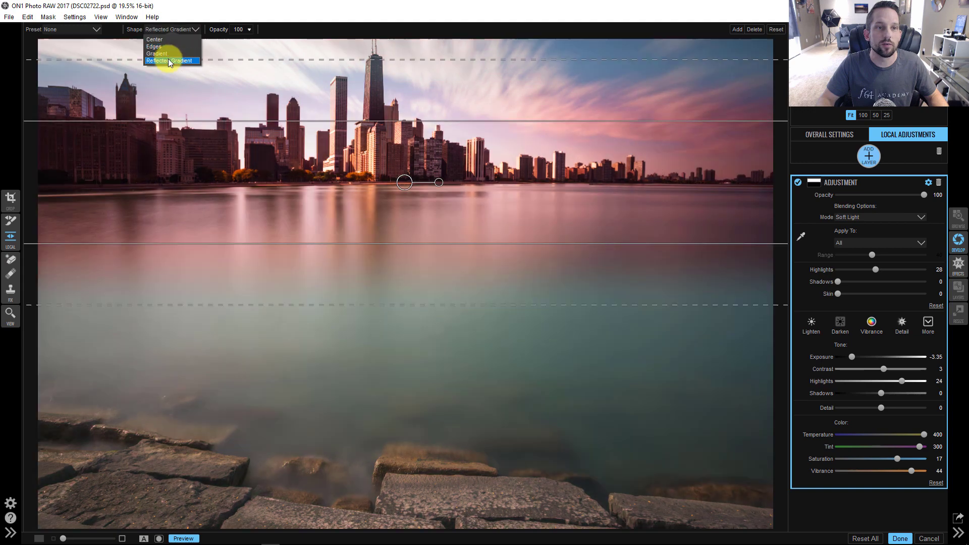
pyautogui.click(169, 61)
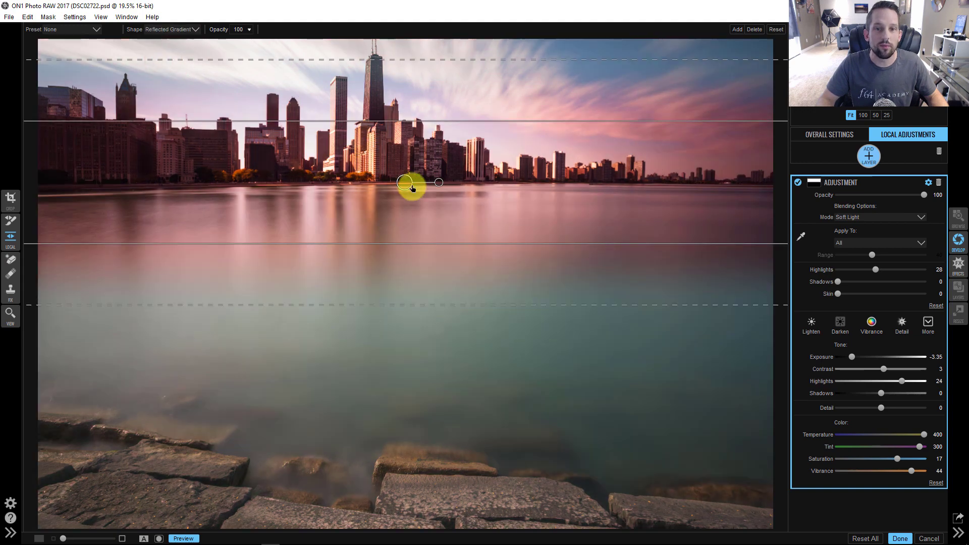
# Nudge the reflected gradient's centre up slightly and stretch its feather edges down to the rocks and up towards the photo's top edge
pyautogui.moveTo(406, 183)
pyautogui.mouseDown()
pyautogui.moveTo(398, 192)
pyautogui.moveTo(396, 180)
pyautogui.mouseUp()
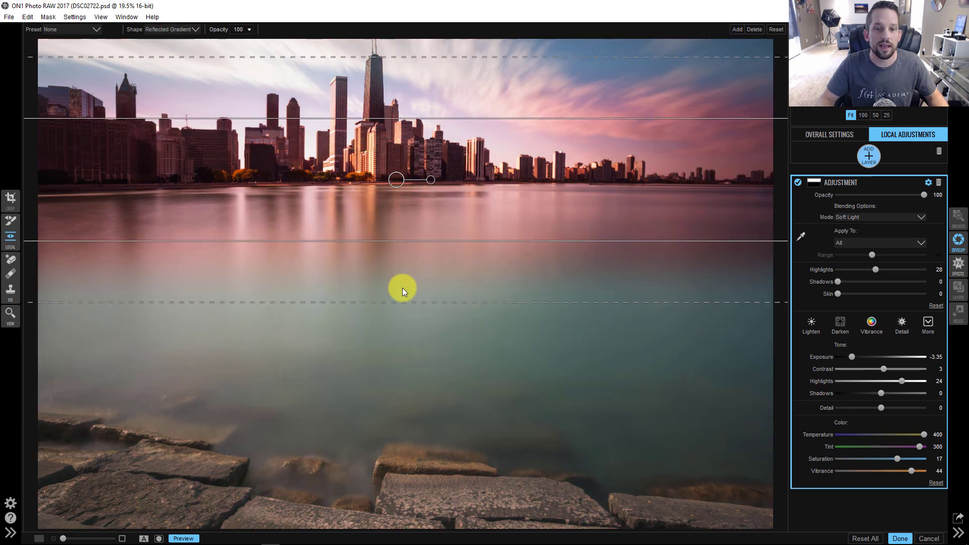
pyautogui.moveTo(404, 301); pyautogui.dragTo(413, 418)
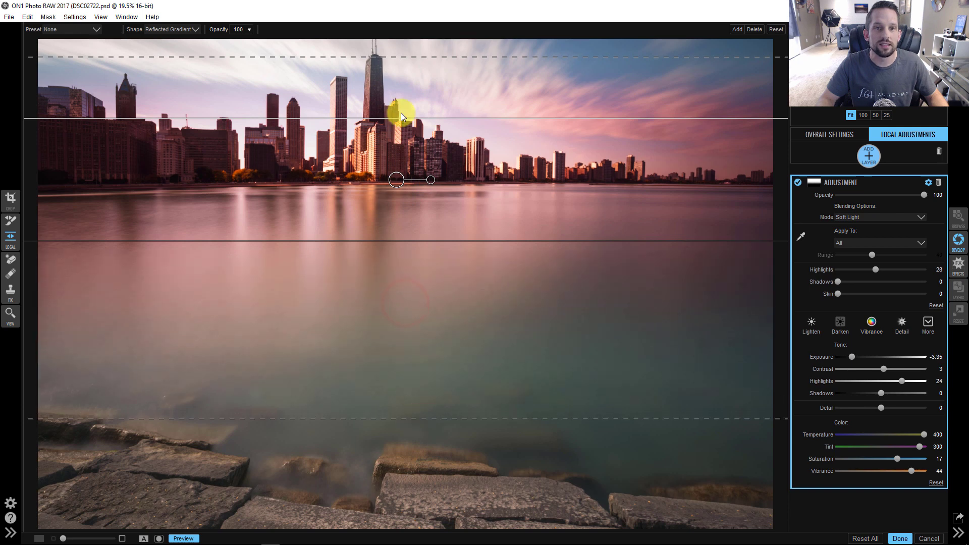
pyautogui.moveTo(394, 55); pyautogui.dragTo(395, 45)
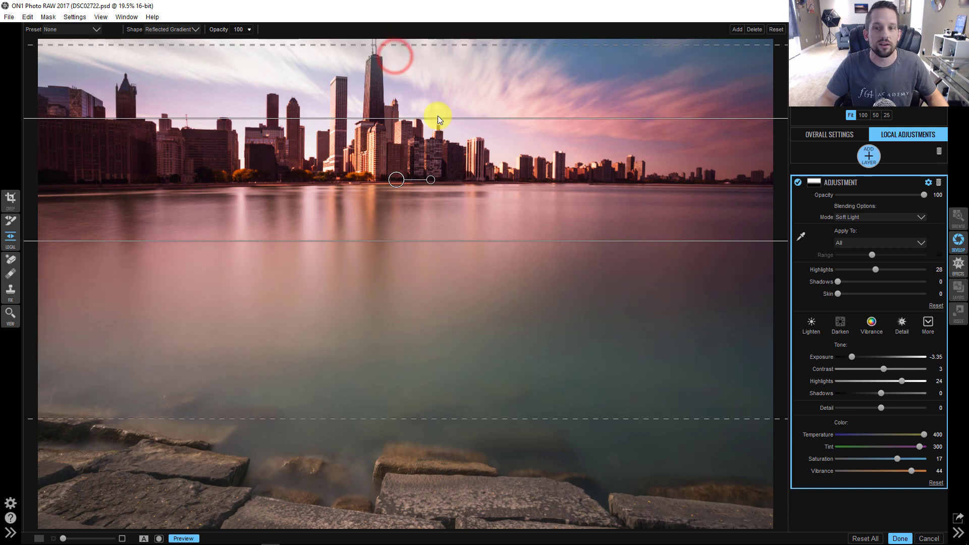
# Set the adjustment's Temperature to 140, Tint to 150 and Opacity to 68, and compare the photo with the preview toggled
pyautogui.moveTo(918, 439); pyautogui.dragTo(904, 447)
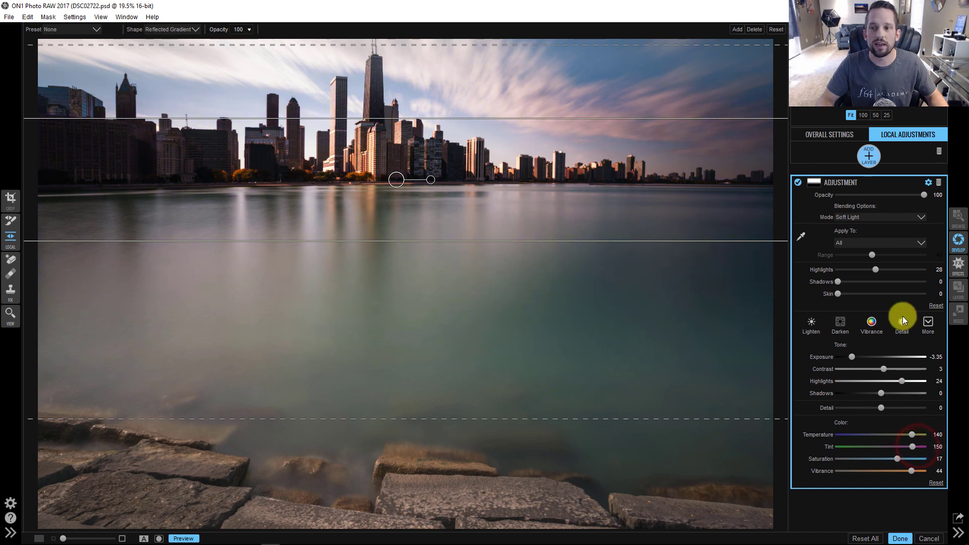
pyautogui.click(891, 196)
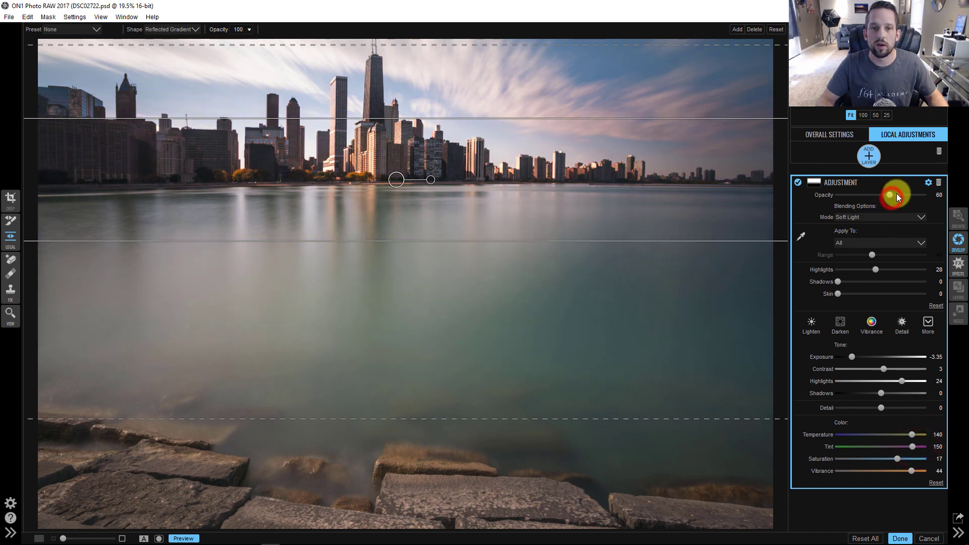
pyautogui.moveTo(900, 196); pyautogui.dragTo(896, 195)
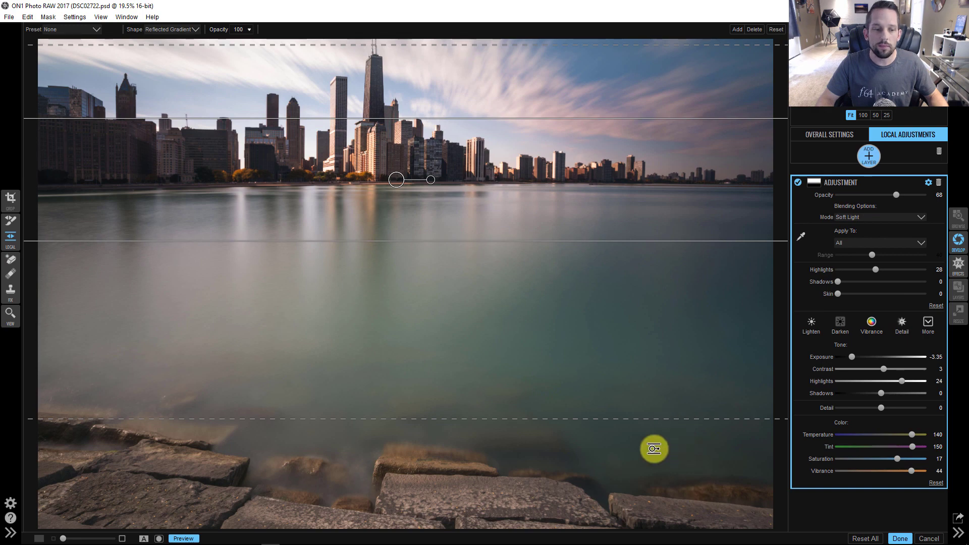
pyautogui.click(207, 526)
pyautogui.click(206, 527)
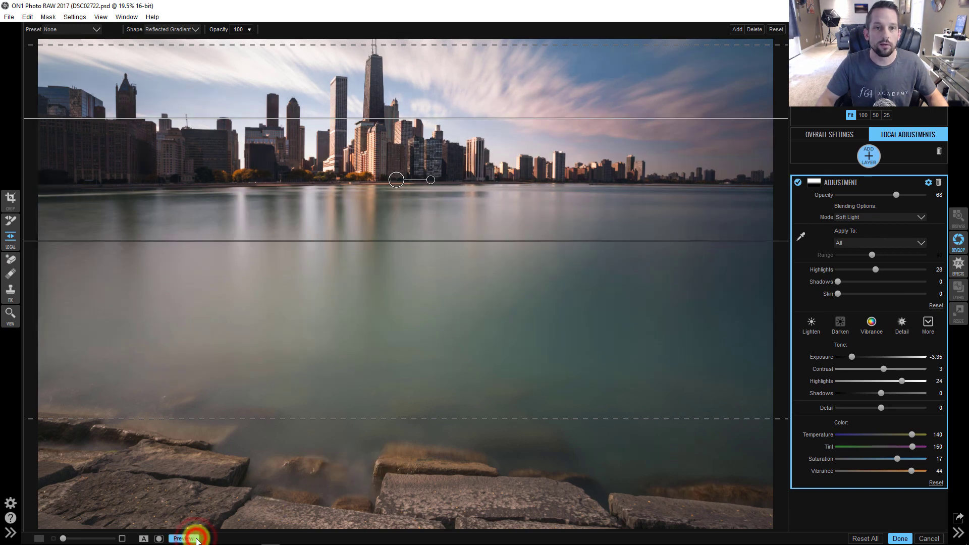
# Try the Edges mask shape, set the shape back to Gradient and apply the adjustment to return to Photoshop
pyautogui.click(192, 29)
pyautogui.click(173, 46)
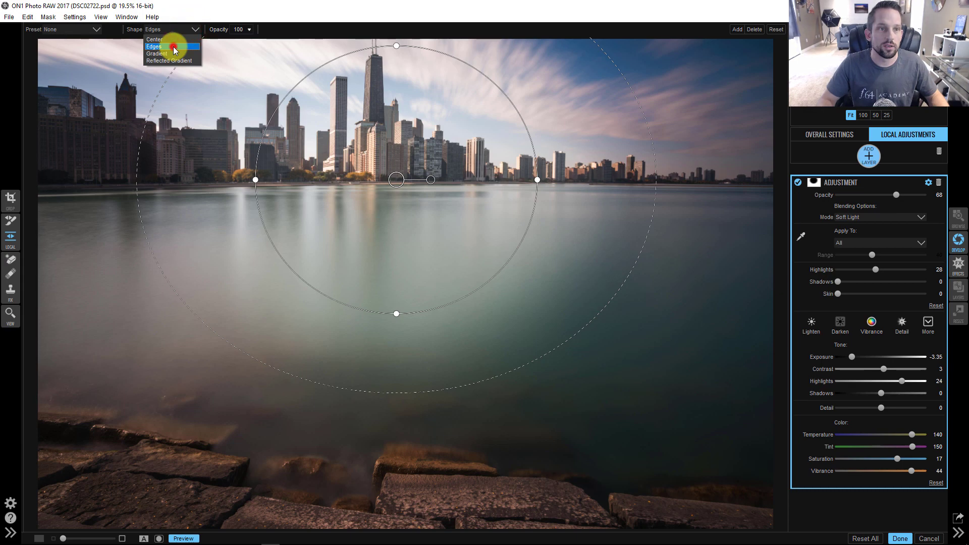
pyautogui.click(174, 29)
pyautogui.click(173, 28)
pyautogui.click(173, 29)
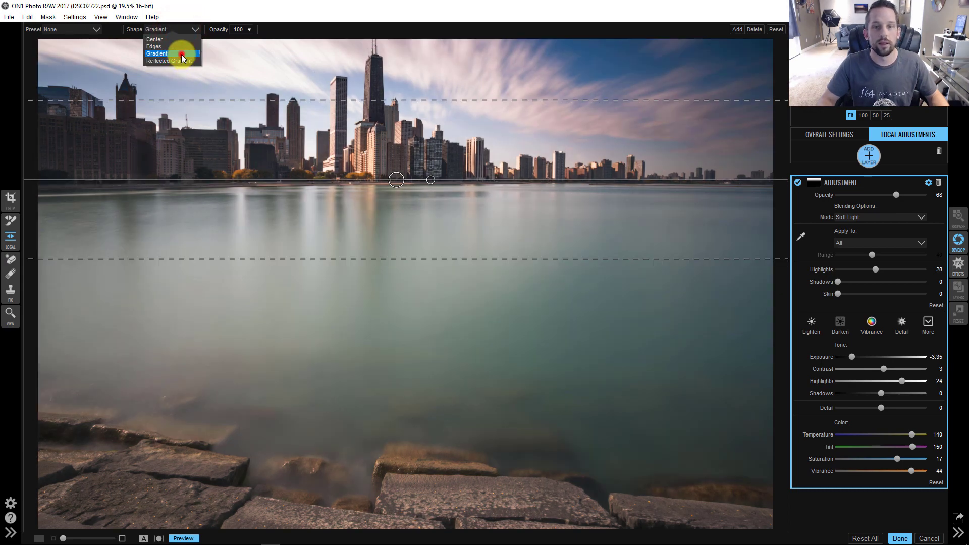
pyautogui.click(179, 53)
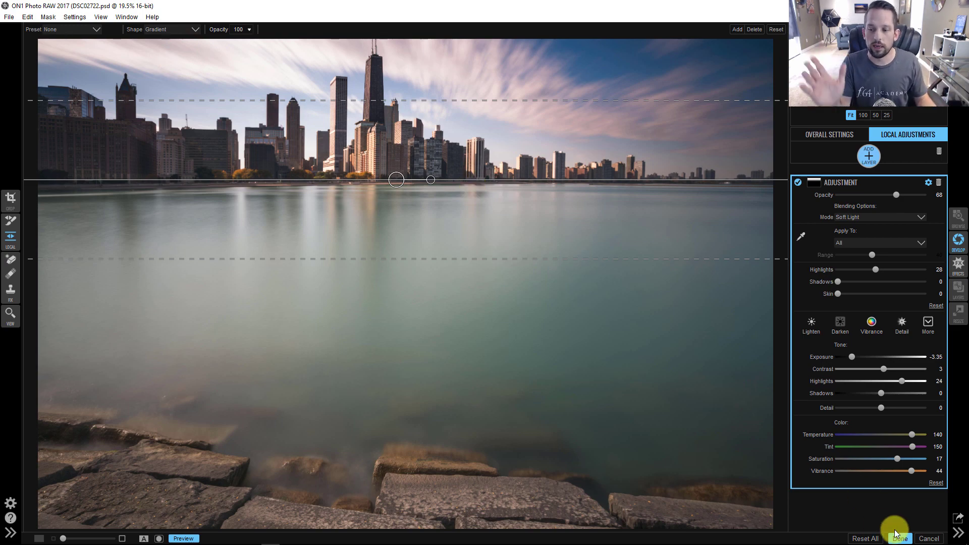
pyautogui.moveTo(888, 541)
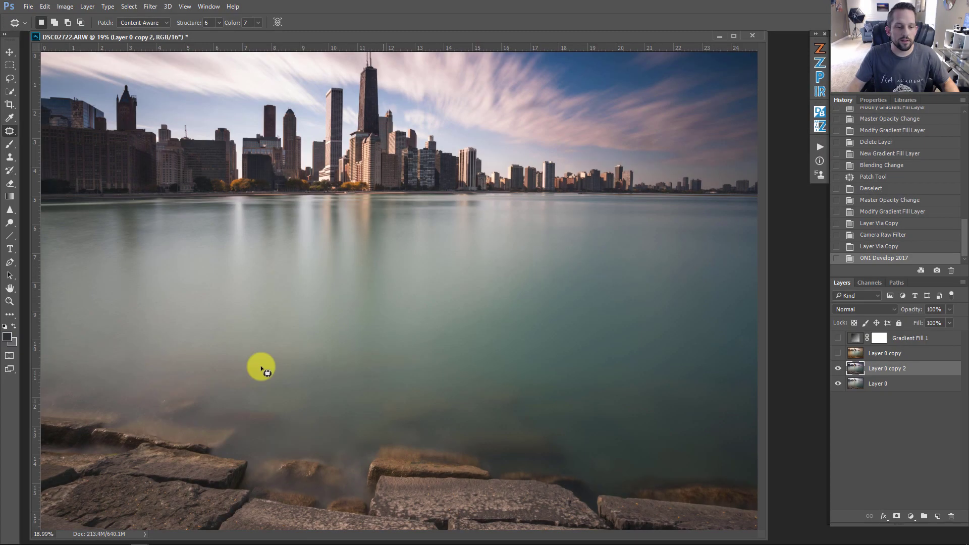
# Bring up the Untitled-1 document with the Radial Gradients comparison chart in Photoshop and place its window over the photo
pyautogui.moveTo(140, 534)
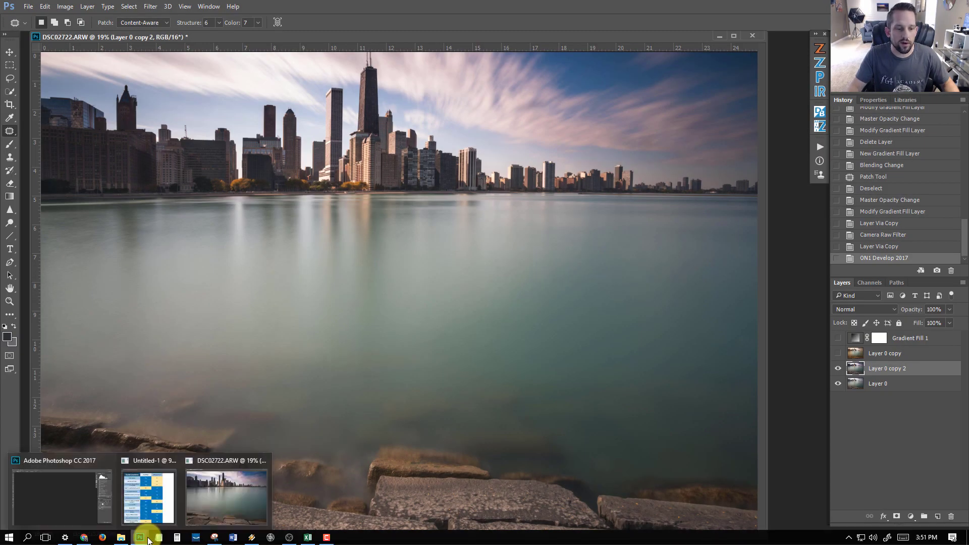
pyautogui.click(137, 461)
pyautogui.moveTo(395, 67); pyautogui.dragTo(481, 64)
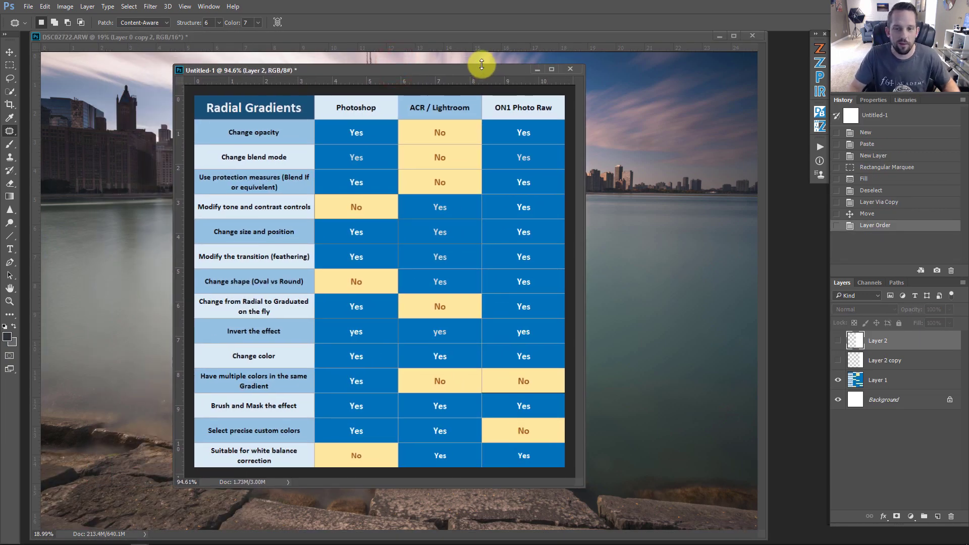